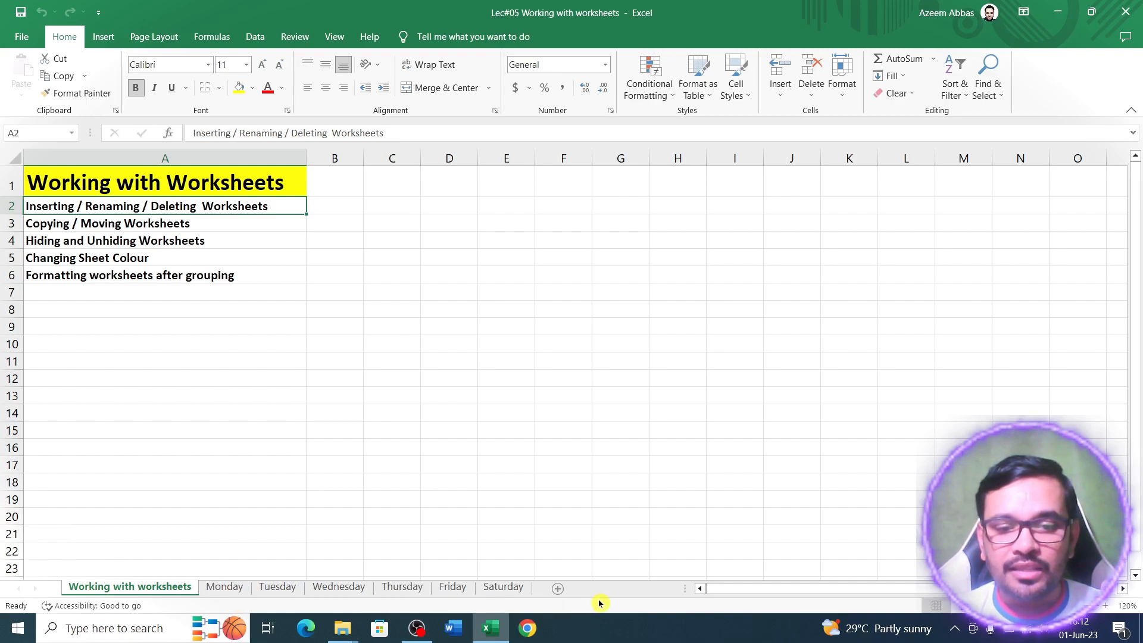
# Add a new blank worksheet and move it to the end of the workbook, after Saturday.
pyautogui.click(558, 591)
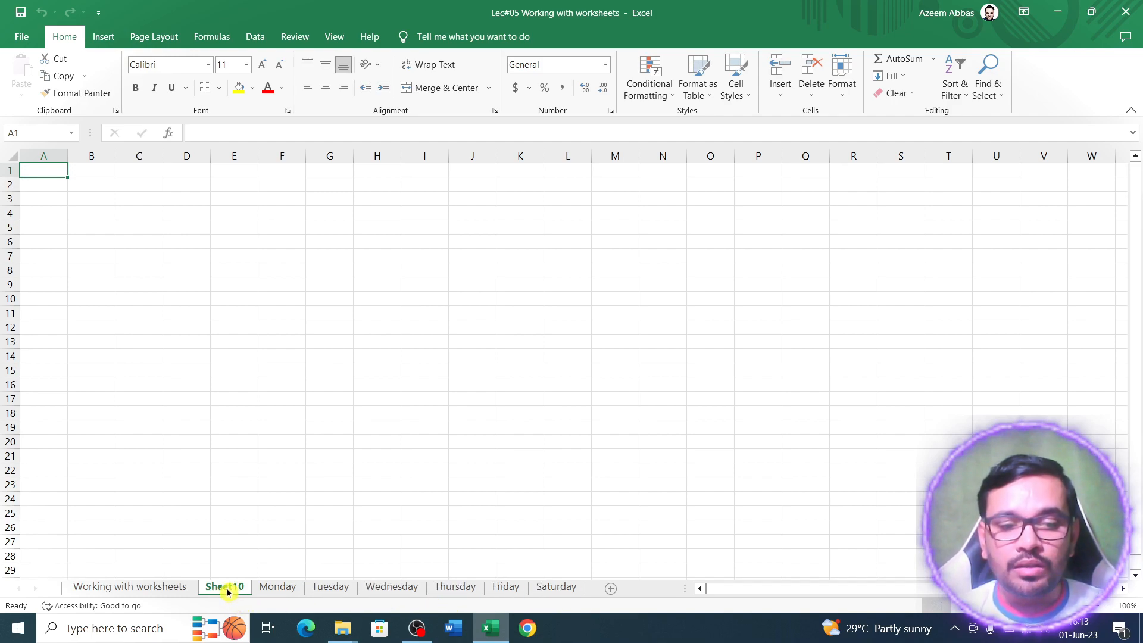
pyautogui.moveTo(227, 591); pyautogui.dragTo(596, 593)
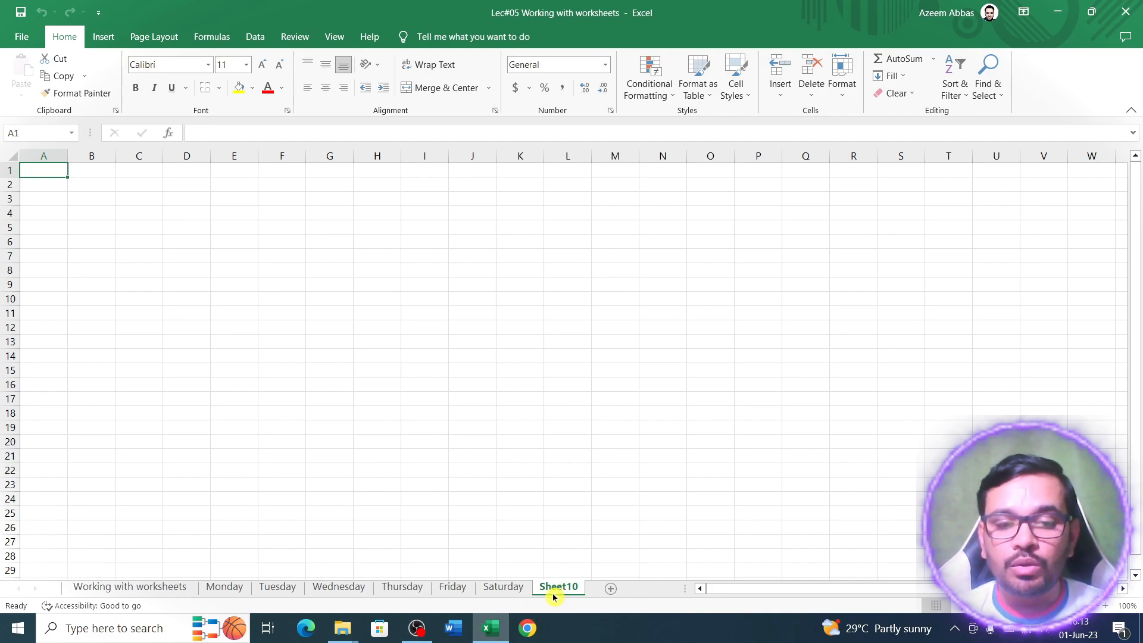
# Insert a new worksheet before the Monday sheet, choosing the Worksheet type.
pyautogui.click(227, 594)
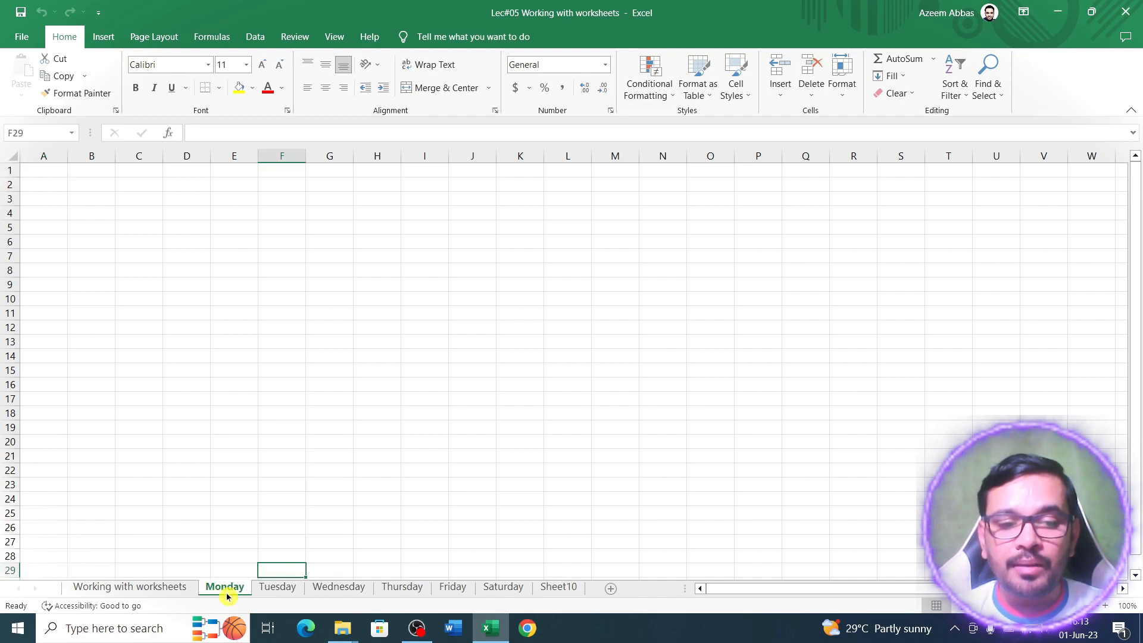
pyautogui.rightClick(227, 596)
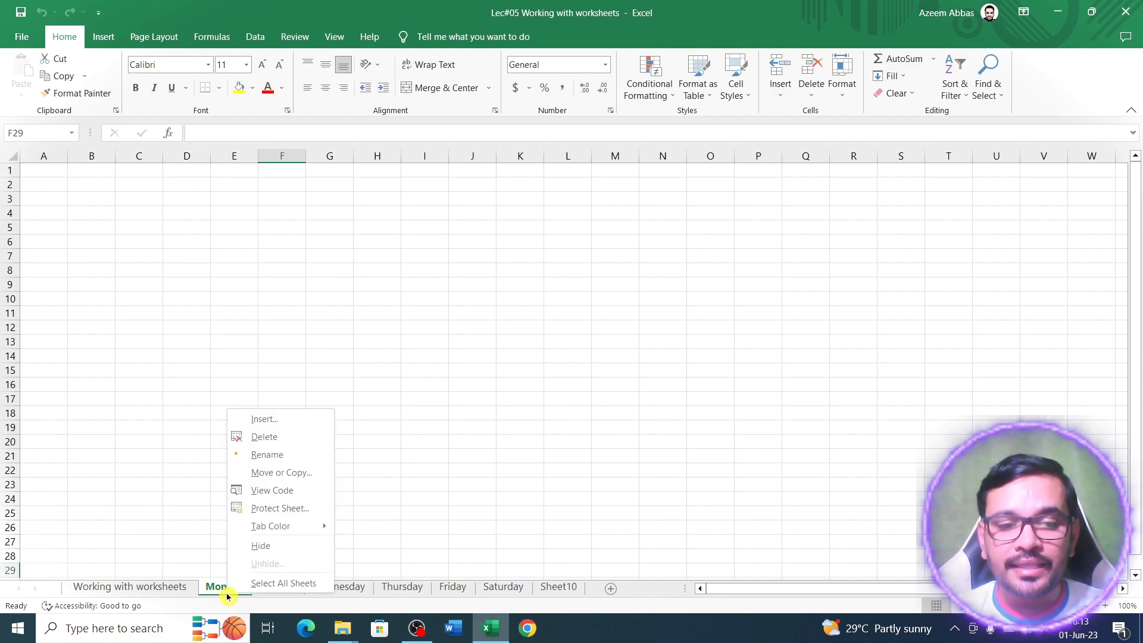
pyautogui.click(273, 426)
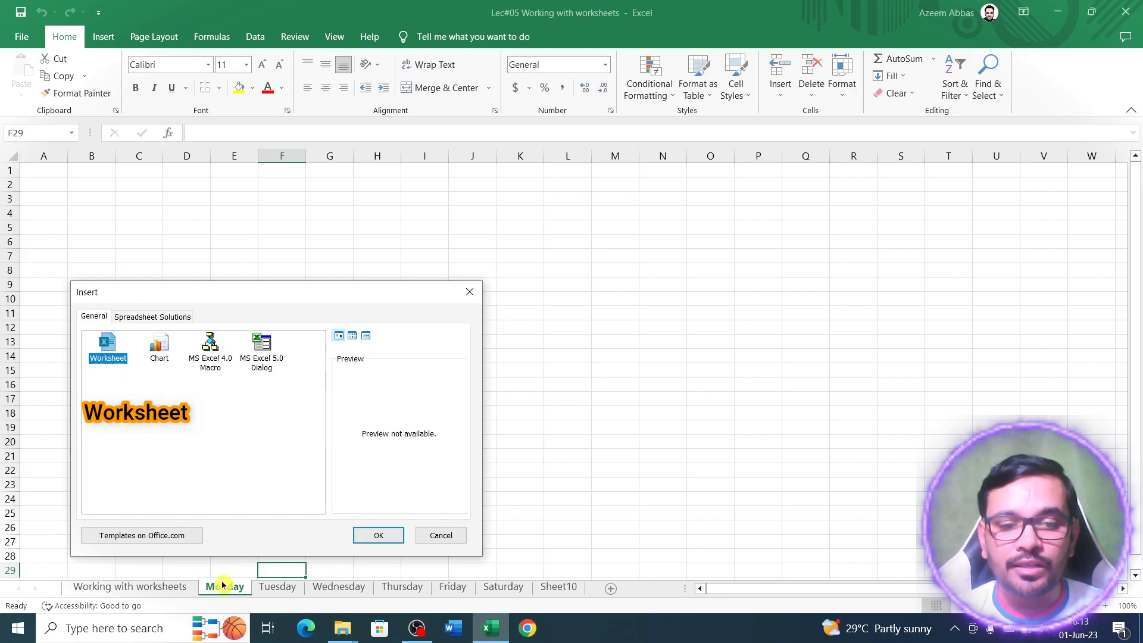
pyautogui.click(381, 536)
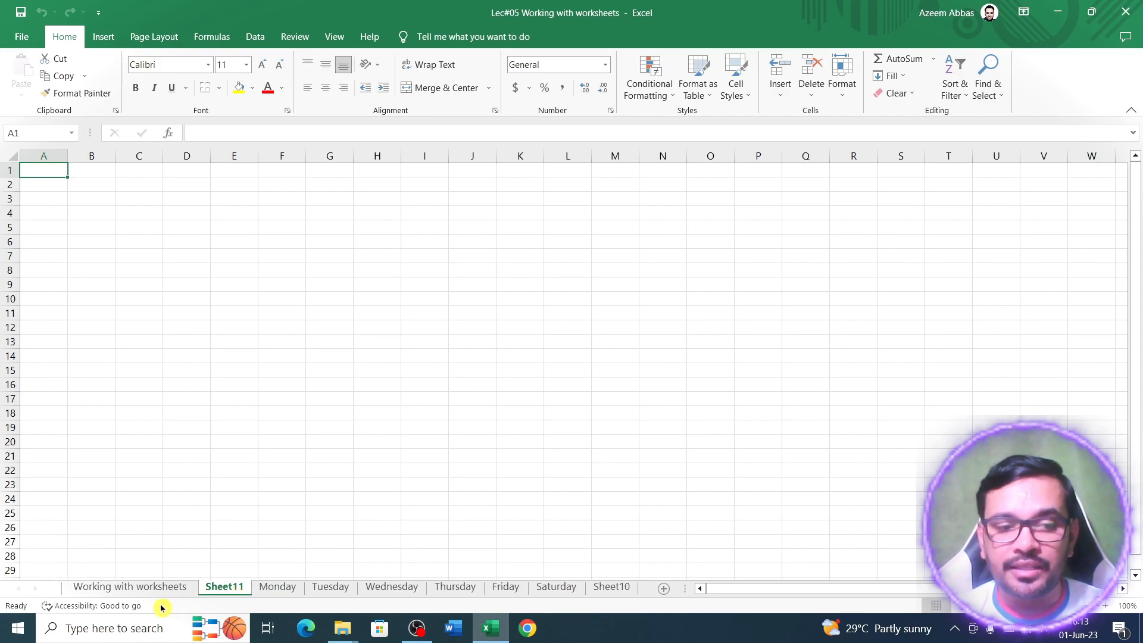
# Rename the new worksheet before Monday as "month".
pyautogui.click(144, 586)
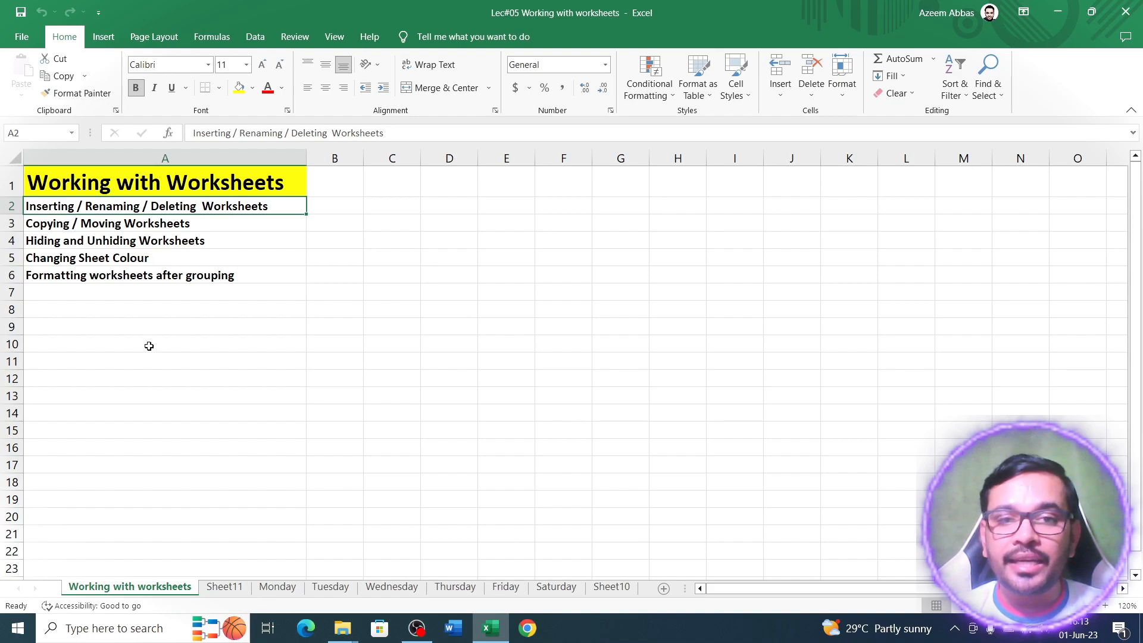
pyautogui.click(219, 592)
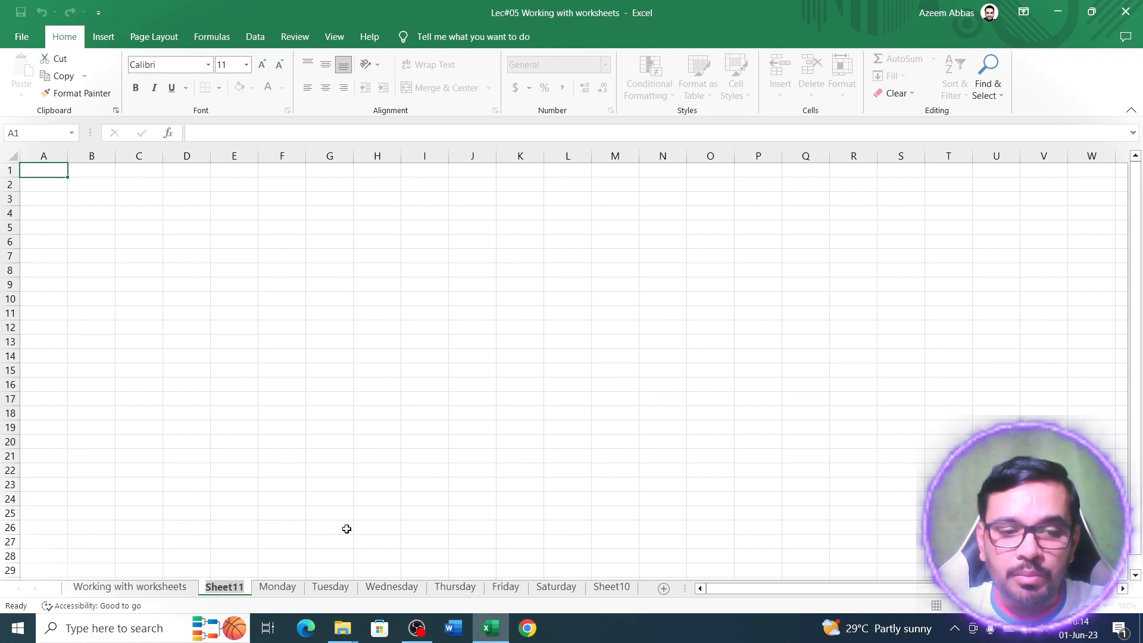
pyautogui.write('Shee')
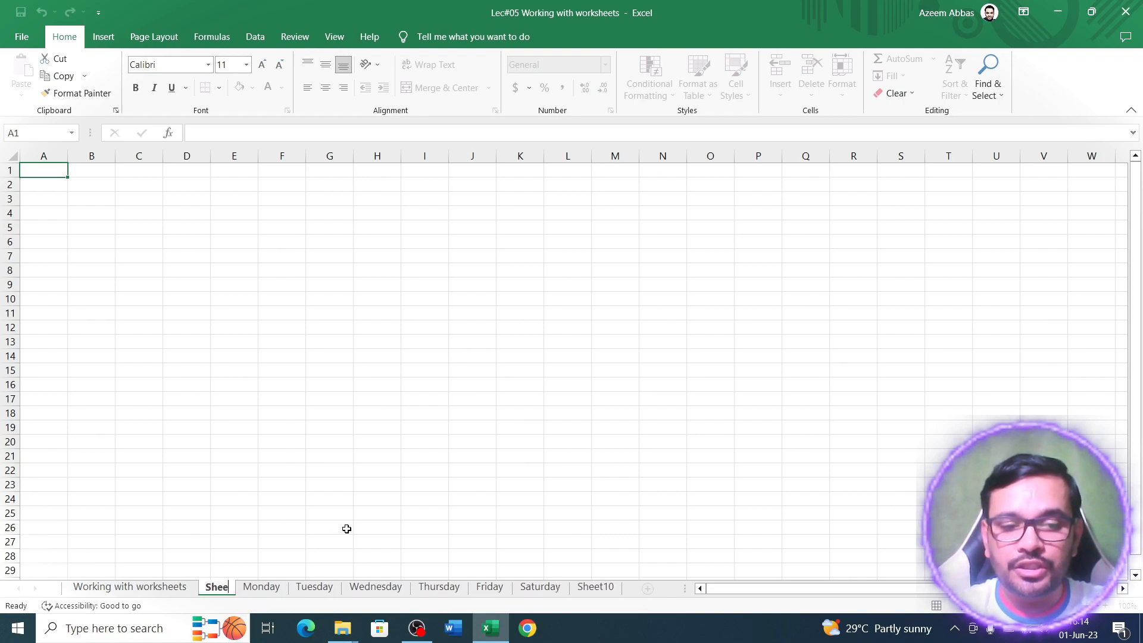
pyautogui.write('t12')
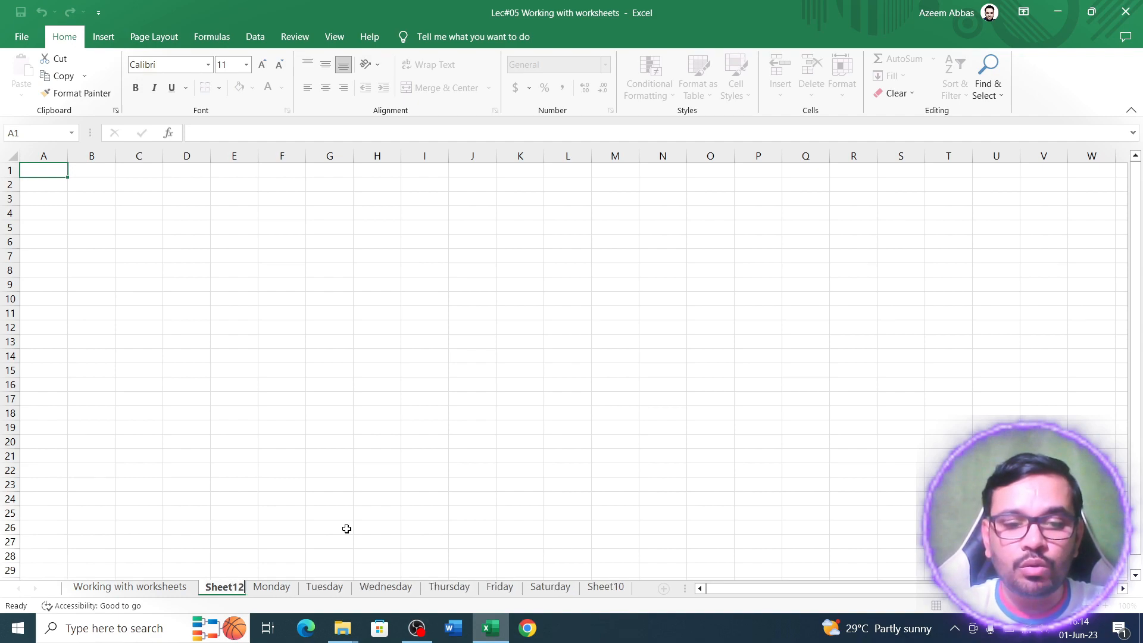
pyautogui.press('BackSpace')
pyautogui.press('BackSpace')
pyautogui.press('BackSpace')
pyautogui.press('BackSpace')
pyautogui.press('BackSpace')
pyautogui.press('BackSpace')
pyautogui.press('BackSpace')
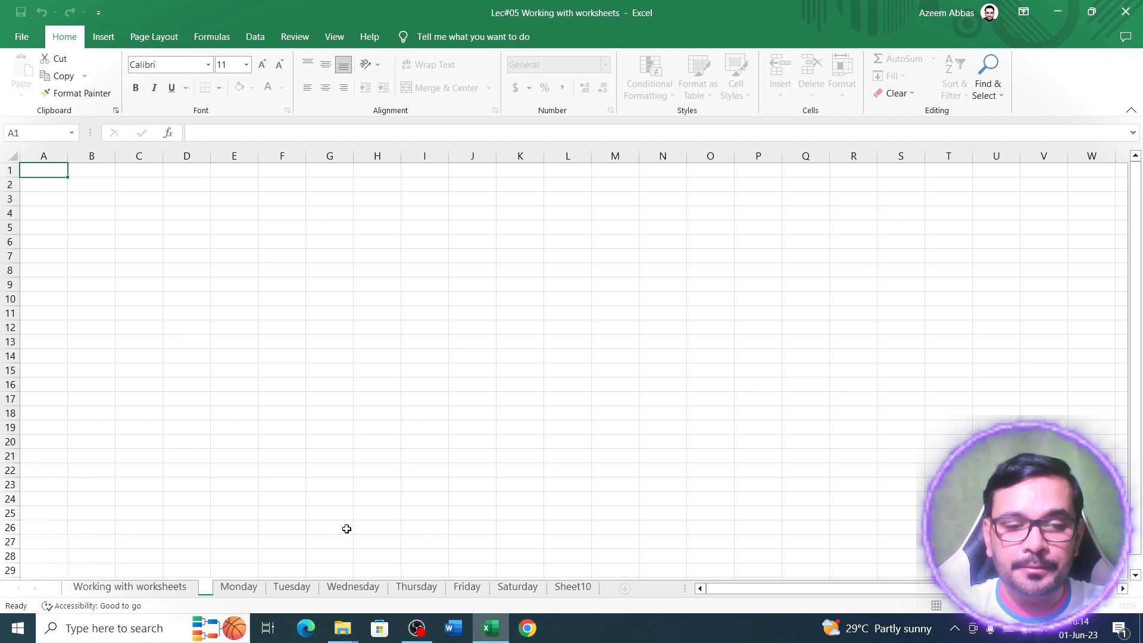
pyautogui.write('month')
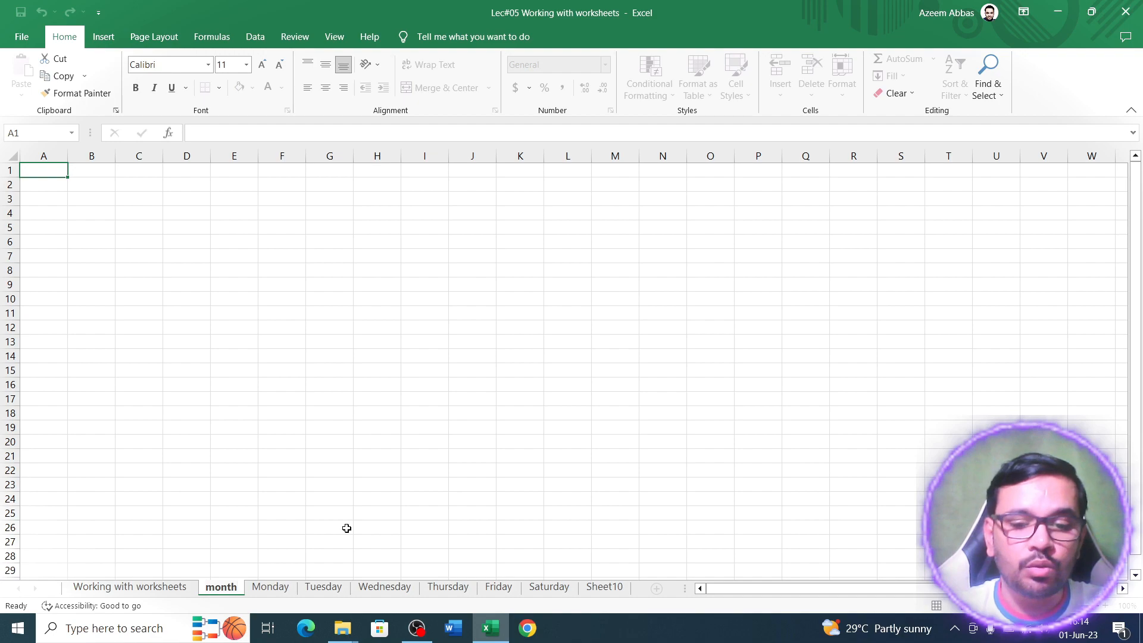
pyautogui.press('Return')
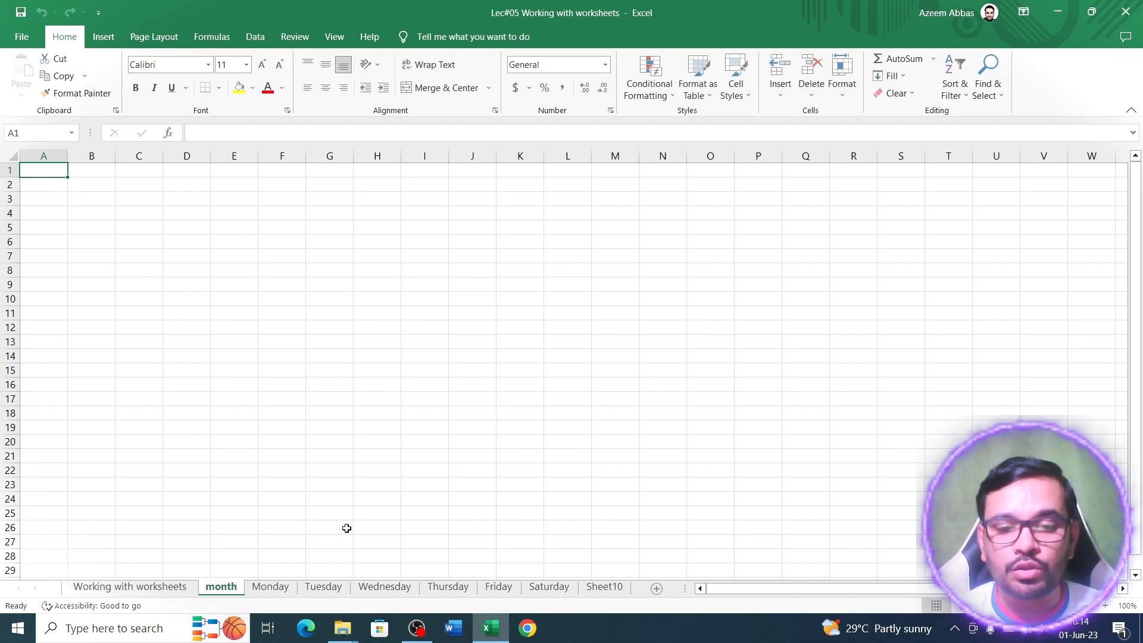
# Delete the "month" worksheet from the workbook.
pyautogui.click(151, 588)
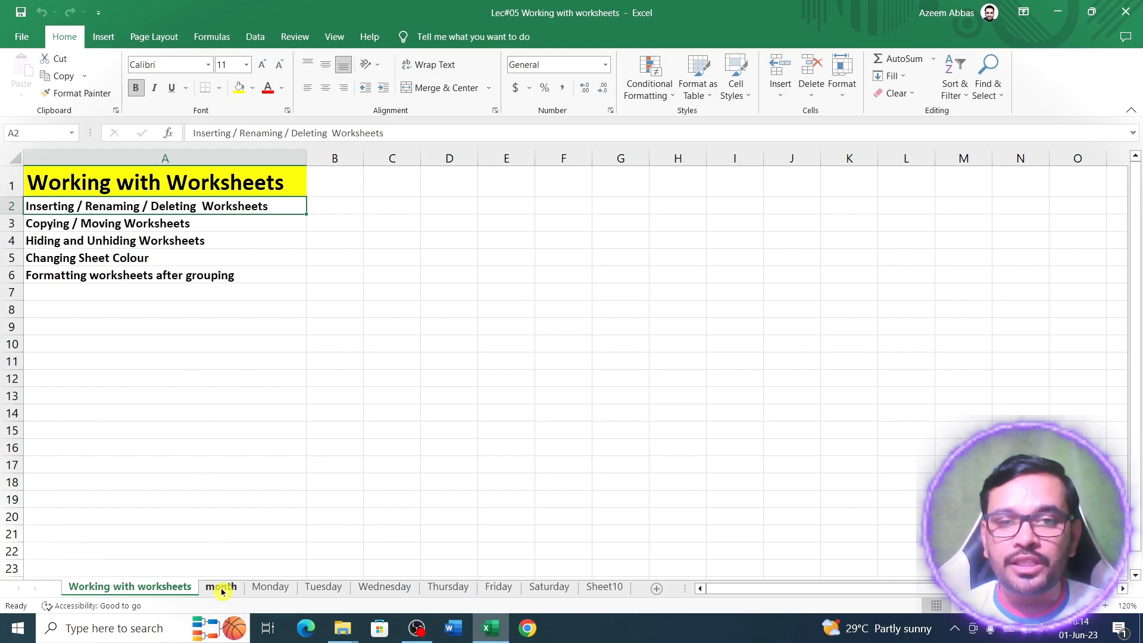
pyautogui.click(223, 592)
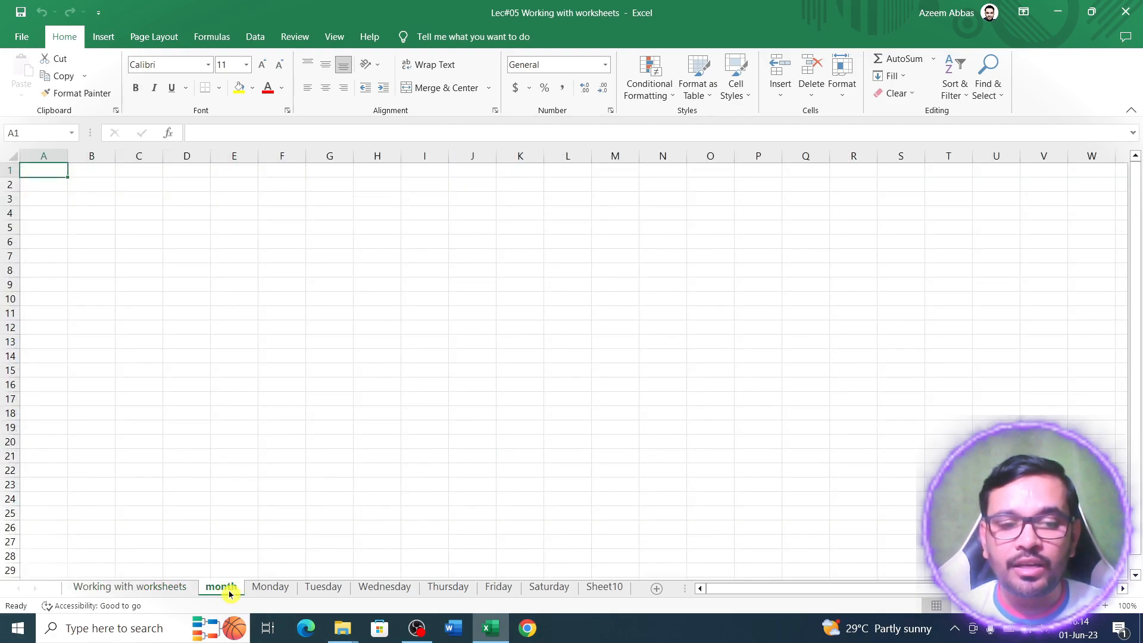
pyautogui.rightClick(230, 594)
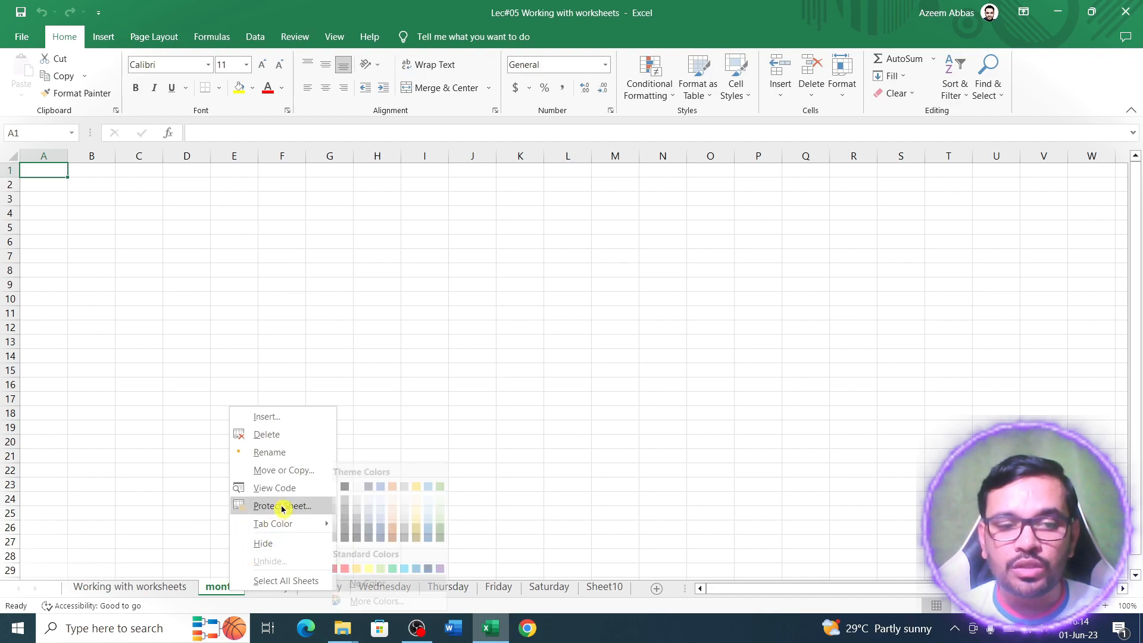
pyautogui.click(277, 441)
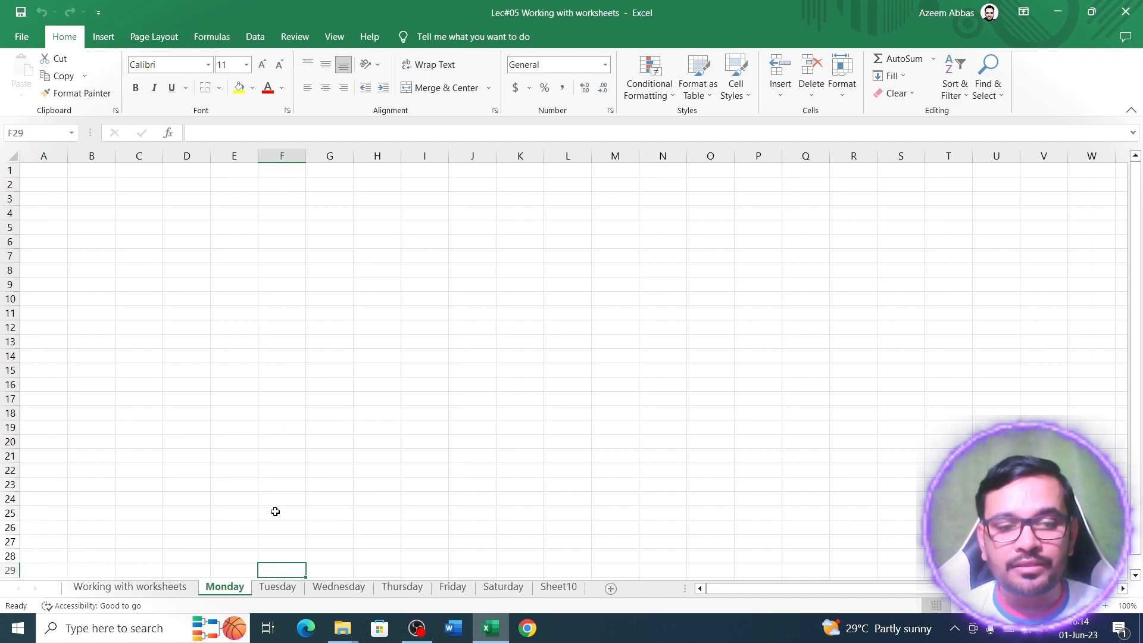
# Delete the Sheet10 worksheet after Saturday.
pyautogui.click(565, 593)
pyautogui.rightClick(565, 595)
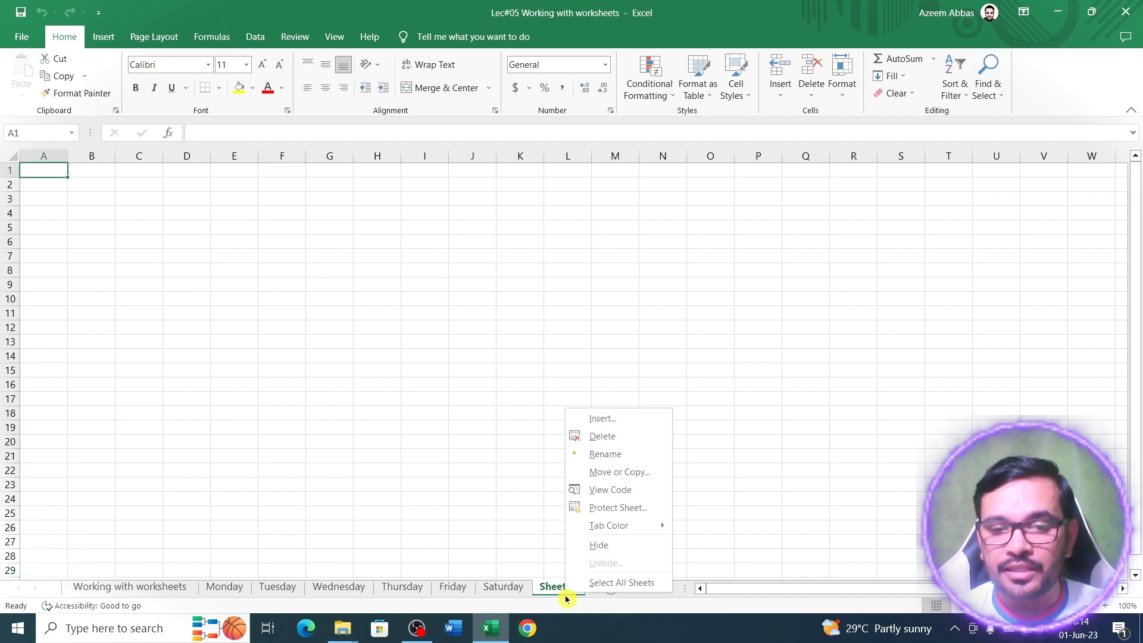
pyautogui.click(581, 436)
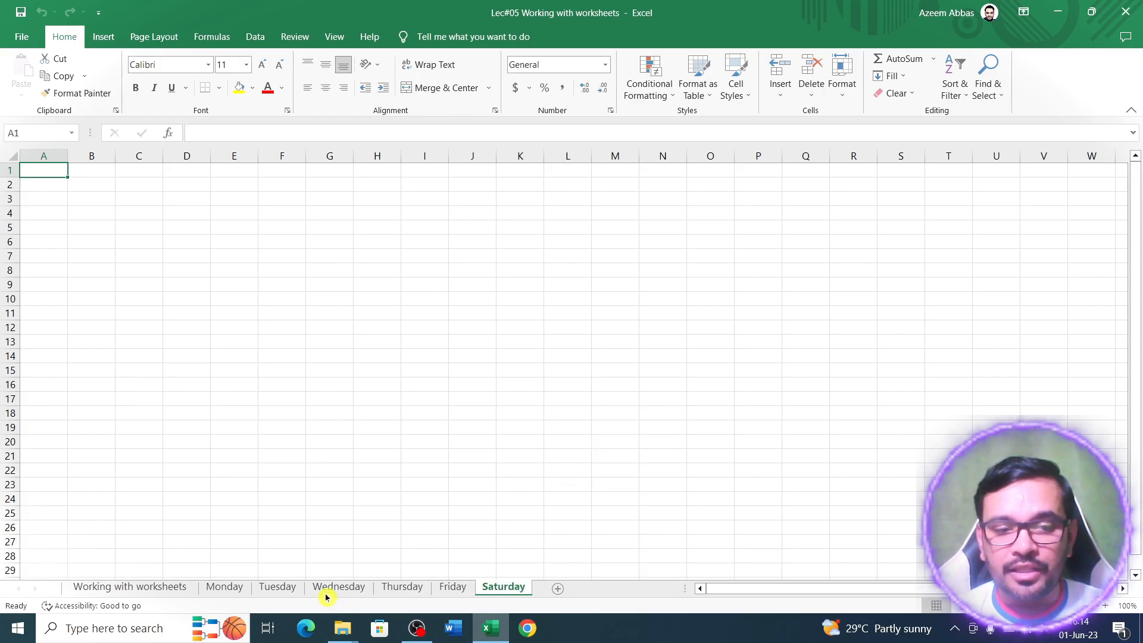
# Create a copy of the Monday worksheet within the same workbook, placed at the end.
pyautogui.click(158, 586)
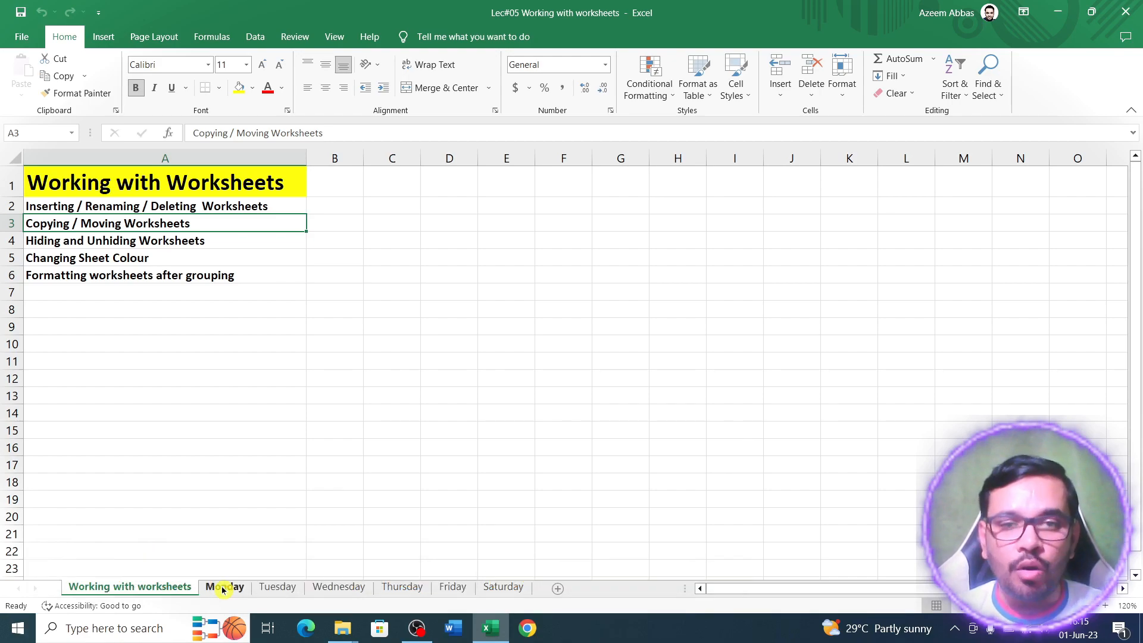
pyautogui.click(227, 588)
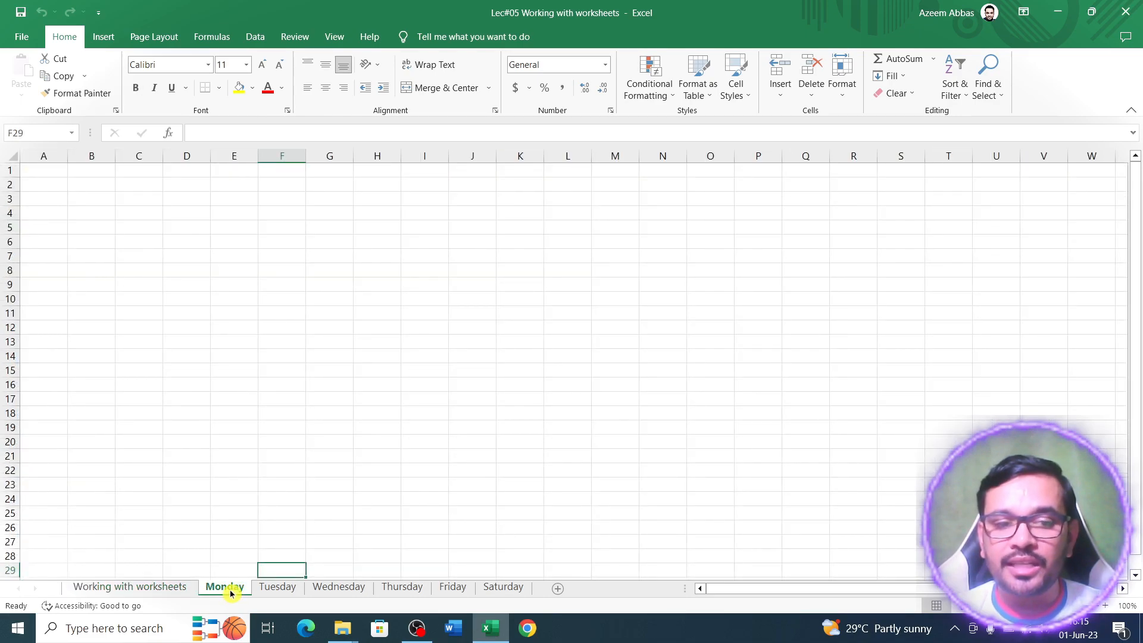
pyautogui.rightClick(227, 593)
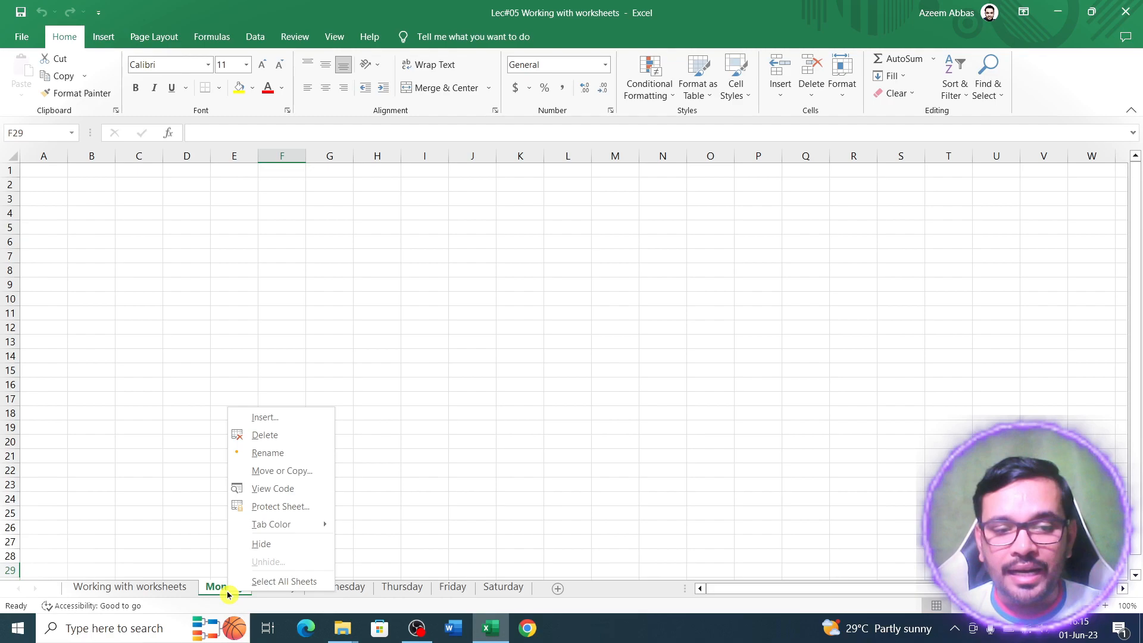
pyautogui.click(298, 471)
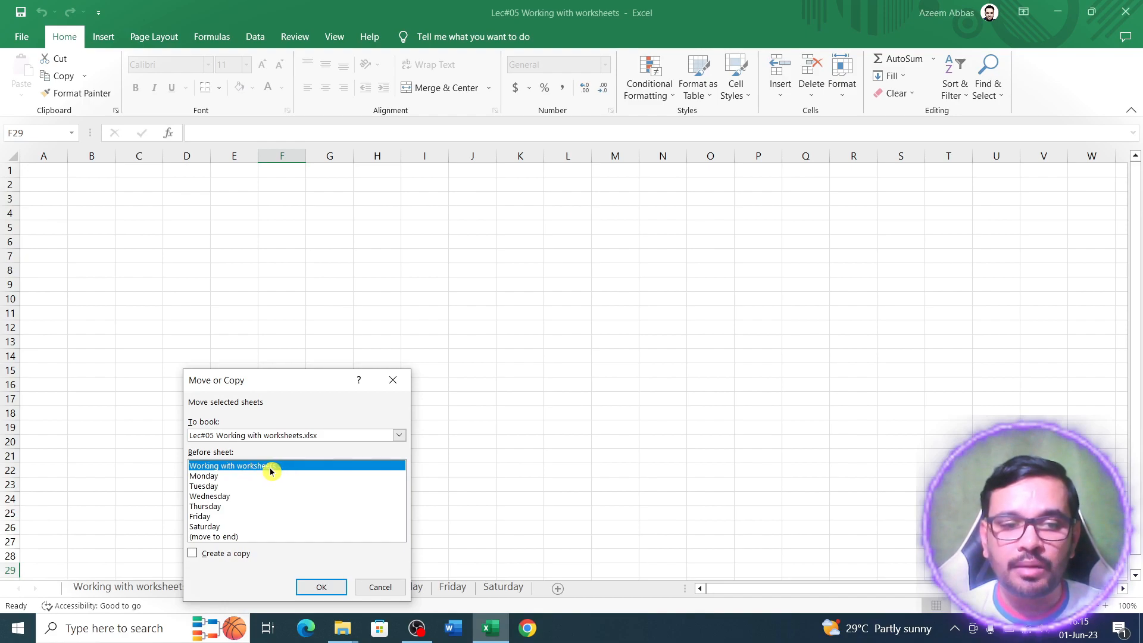
pyautogui.moveTo(304, 381); pyautogui.dragTo(339, 134)
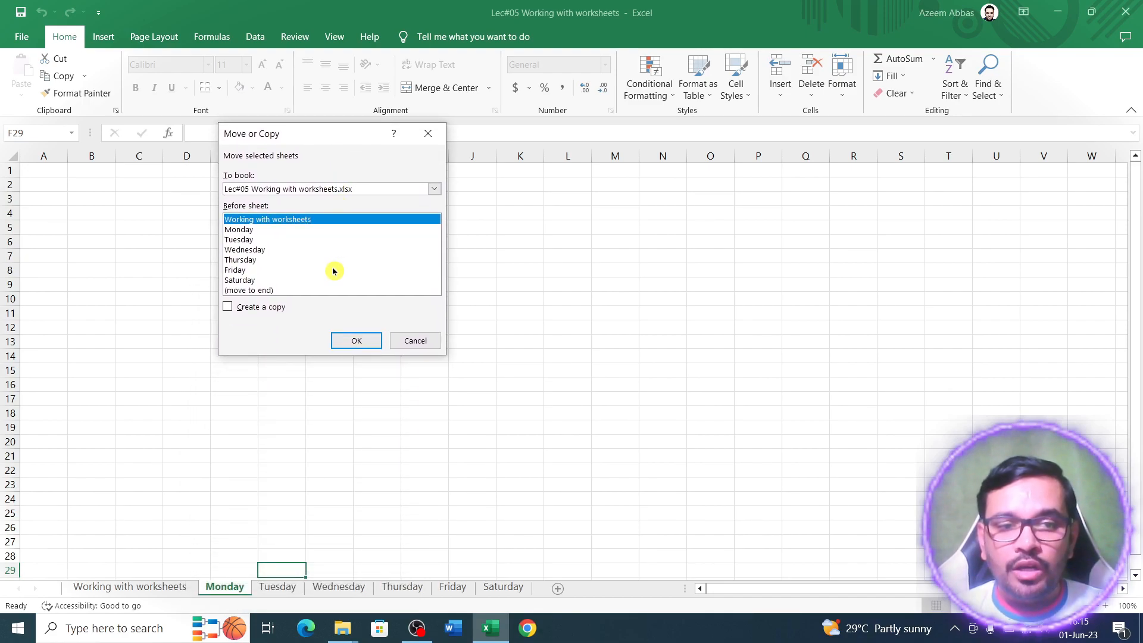
pyautogui.click(241, 311)
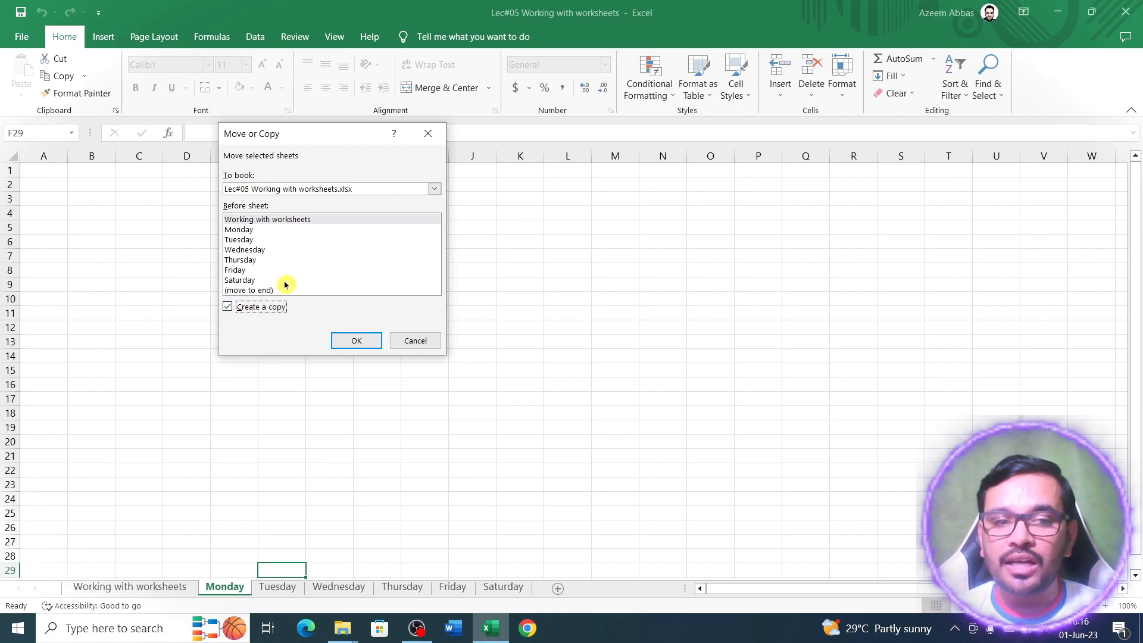
pyautogui.click(247, 291)
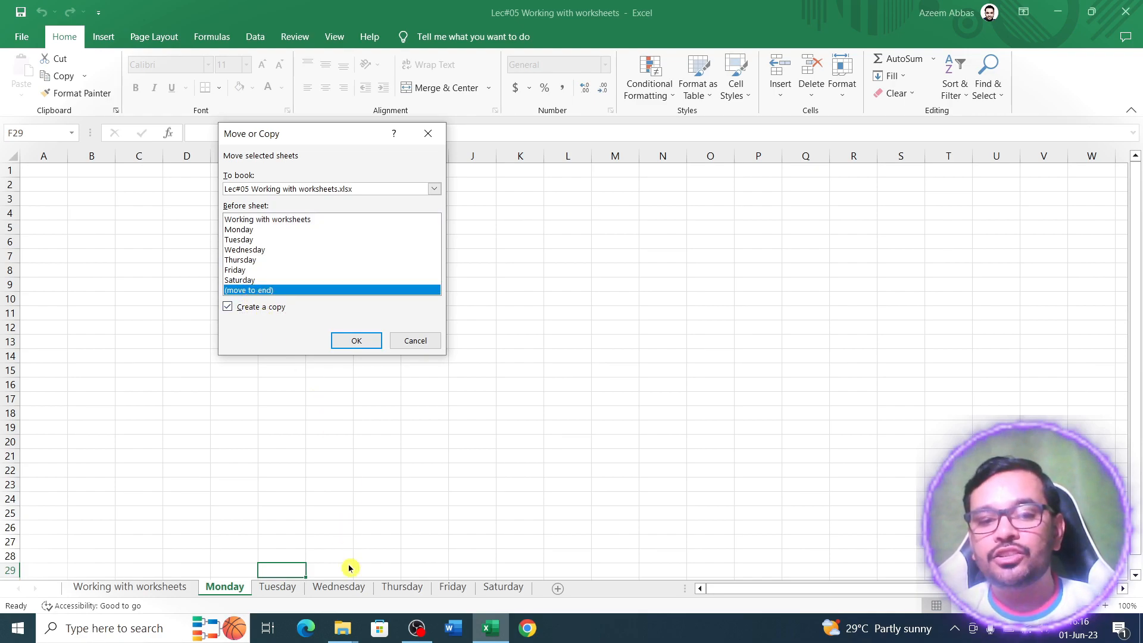
pyautogui.click(357, 342)
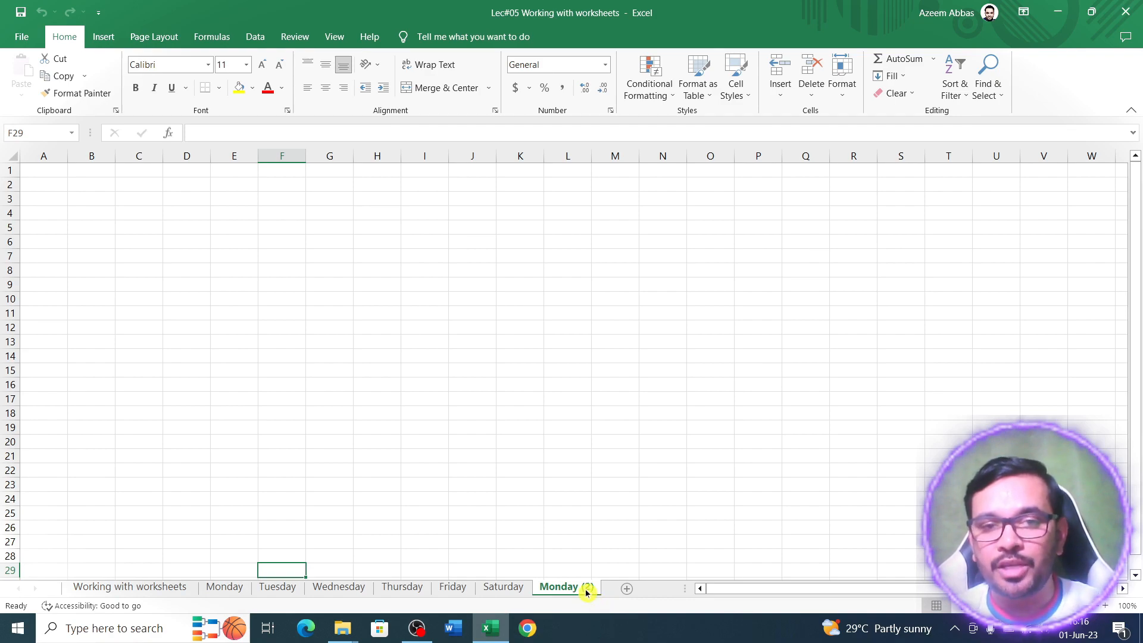
# Move the Monday worksheet out of this workbook into a new book, without creating a copy.
pyautogui.click(241, 590)
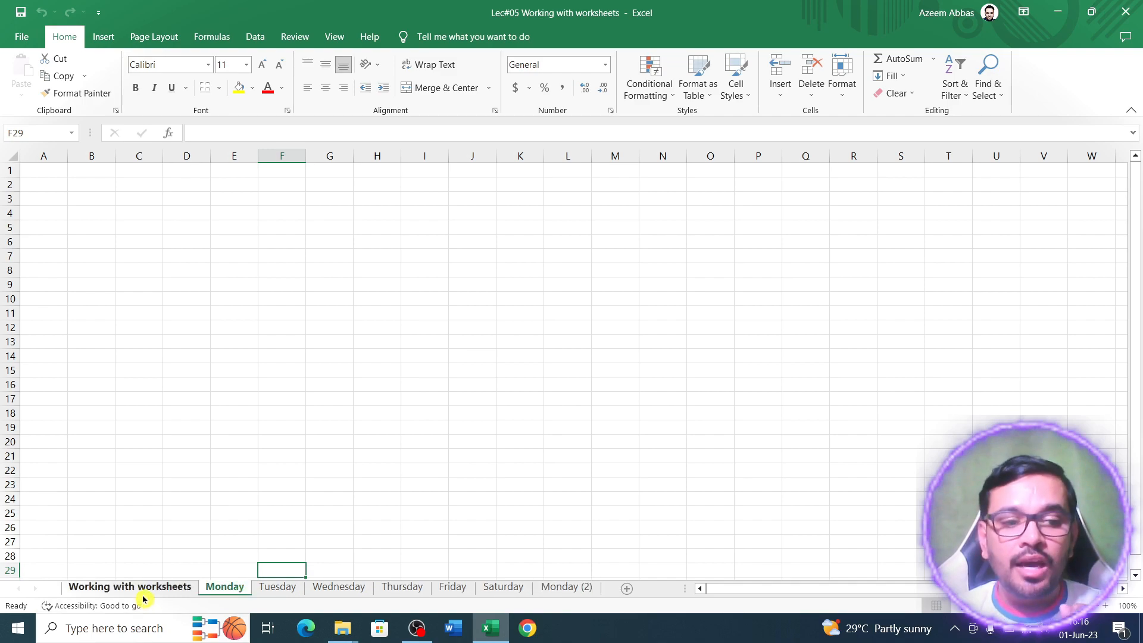
pyautogui.click(144, 591)
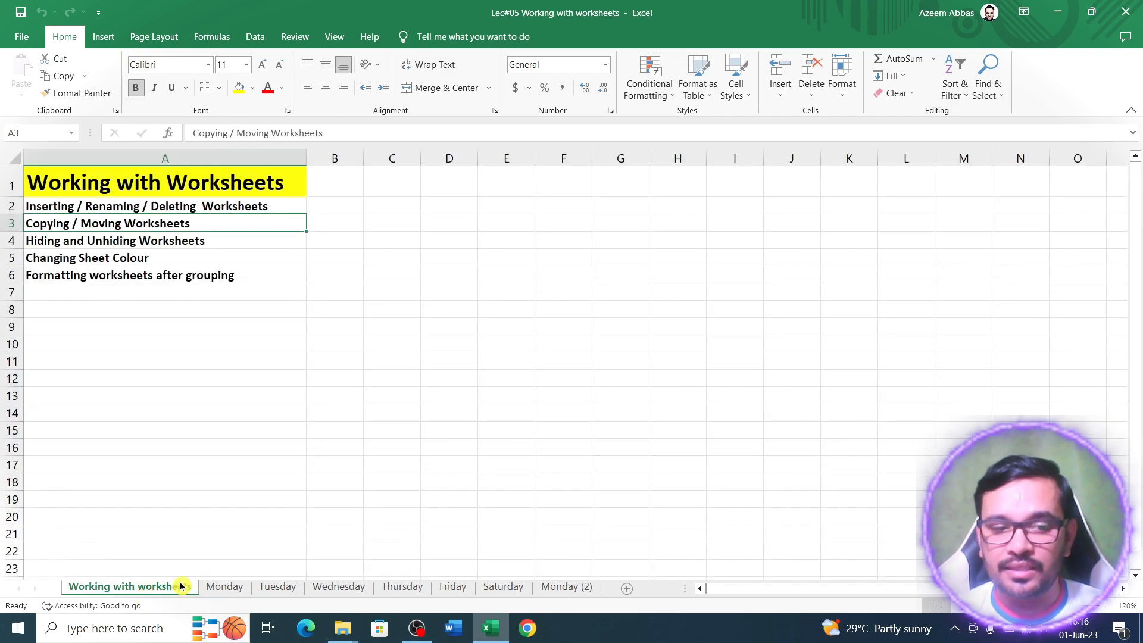
pyautogui.click(228, 590)
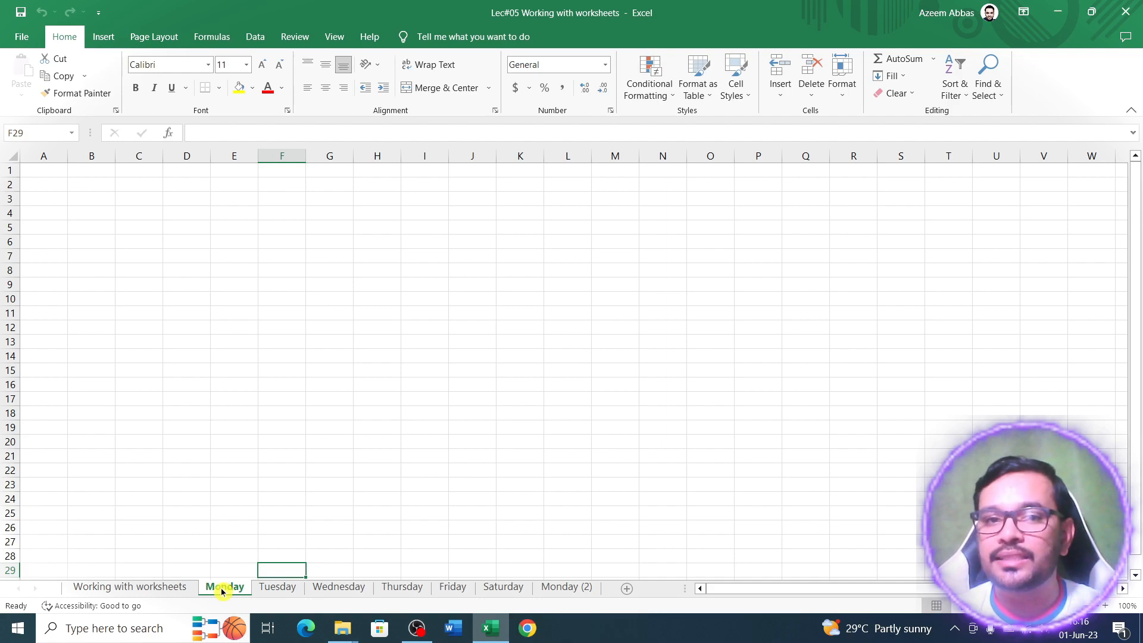
pyautogui.rightClick(232, 589)
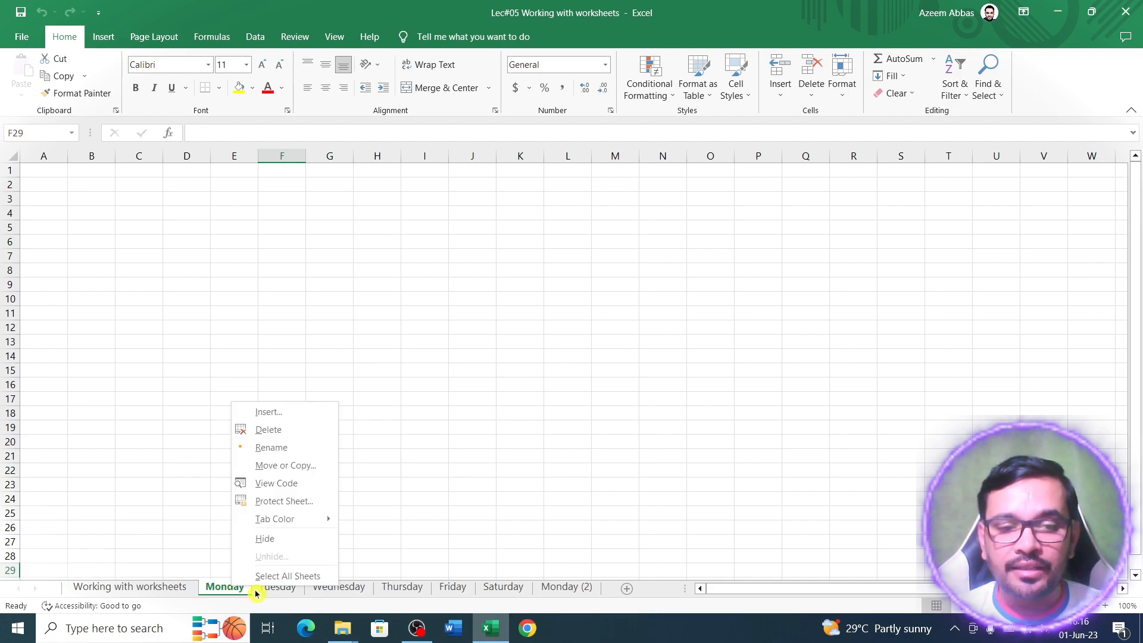
pyautogui.click(303, 469)
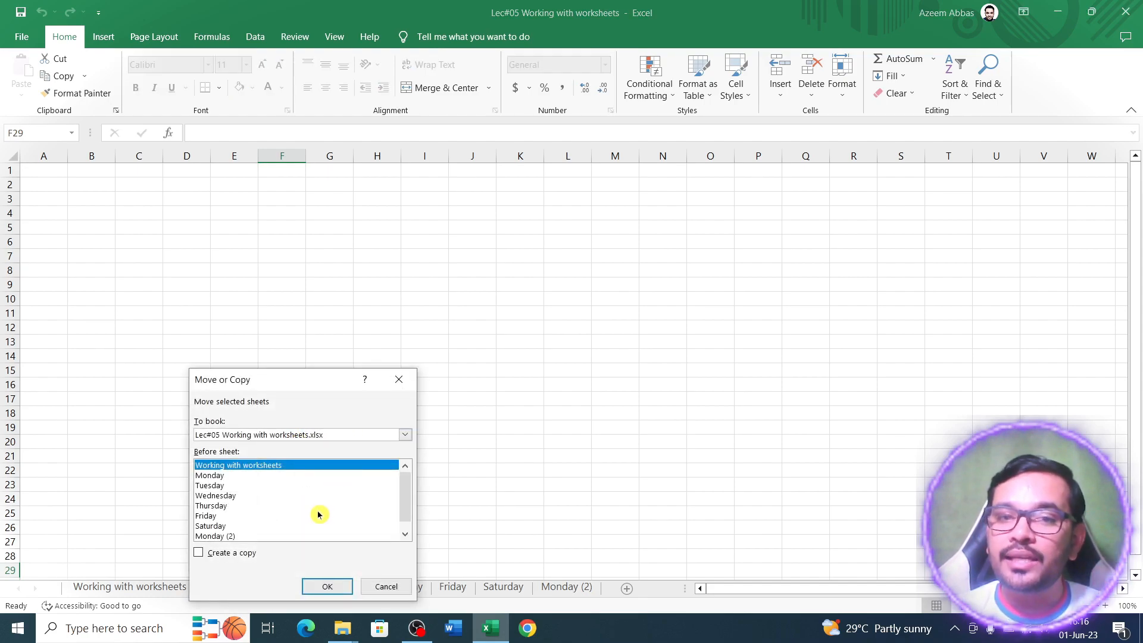
pyautogui.click(405, 439)
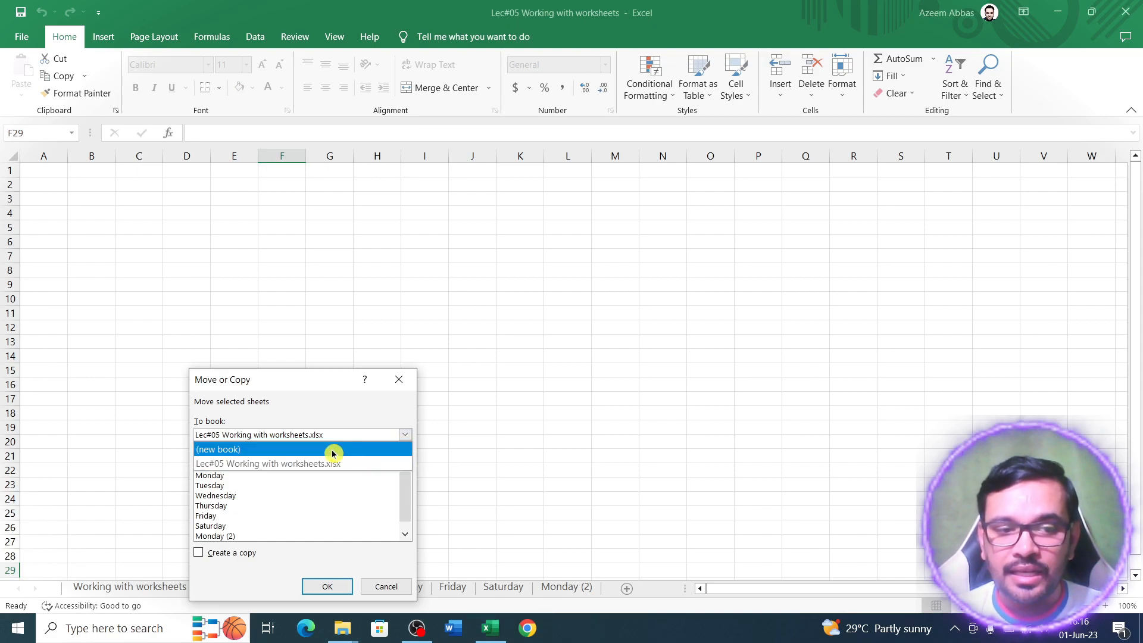
pyautogui.click(246, 450)
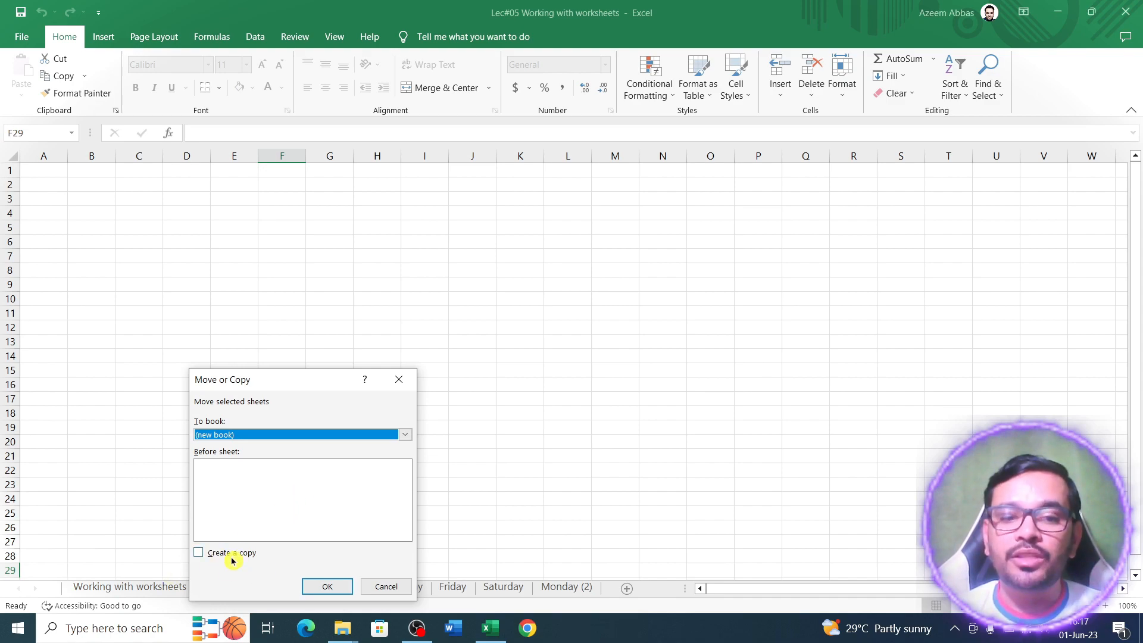
pyautogui.moveTo(296, 381); pyautogui.dragTo(311, 172)
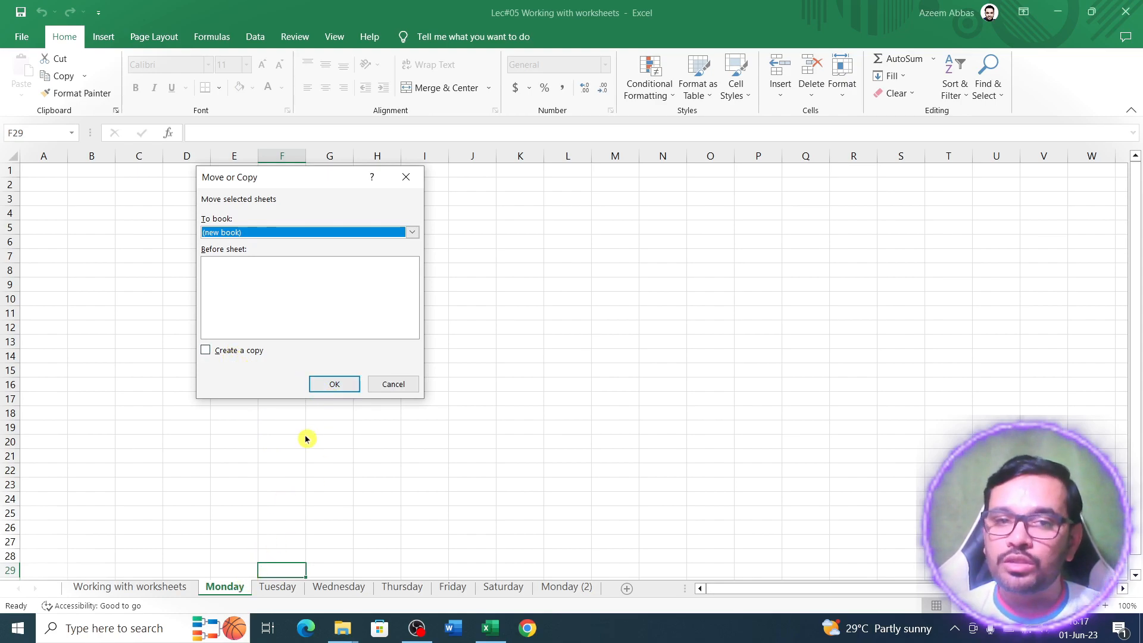
pyautogui.click(333, 388)
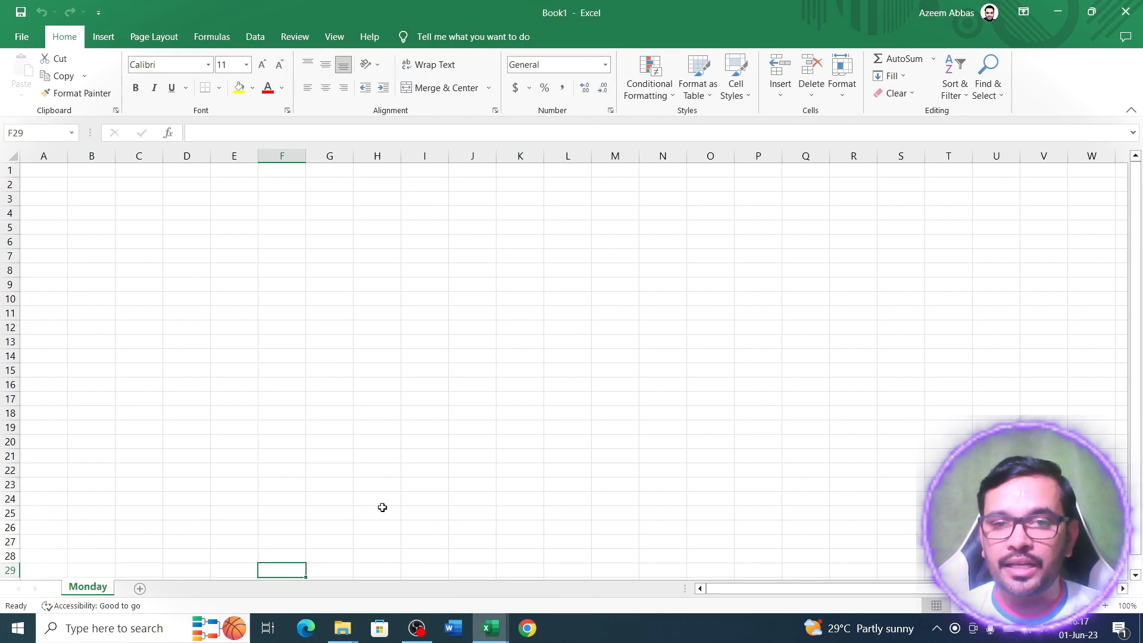
# Close the new Book1 workbook holding the moved Monday sheet without saving it, returning to the Lec#05 workbook.
pyautogui.click(1056, 13)
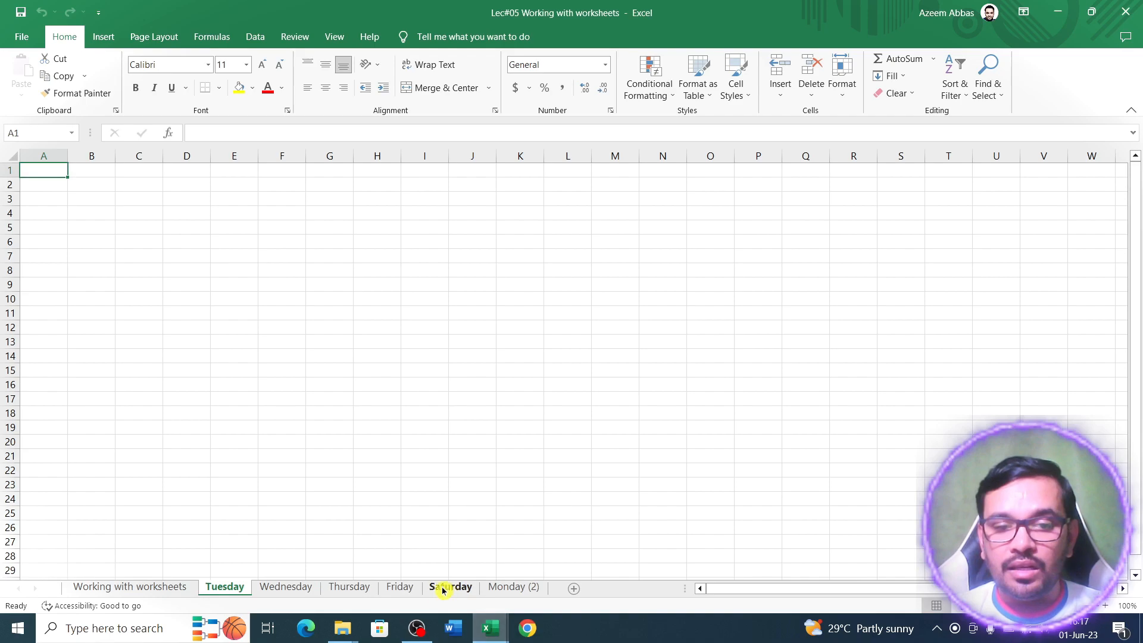
pyautogui.click(487, 632)
pyautogui.click(576, 573)
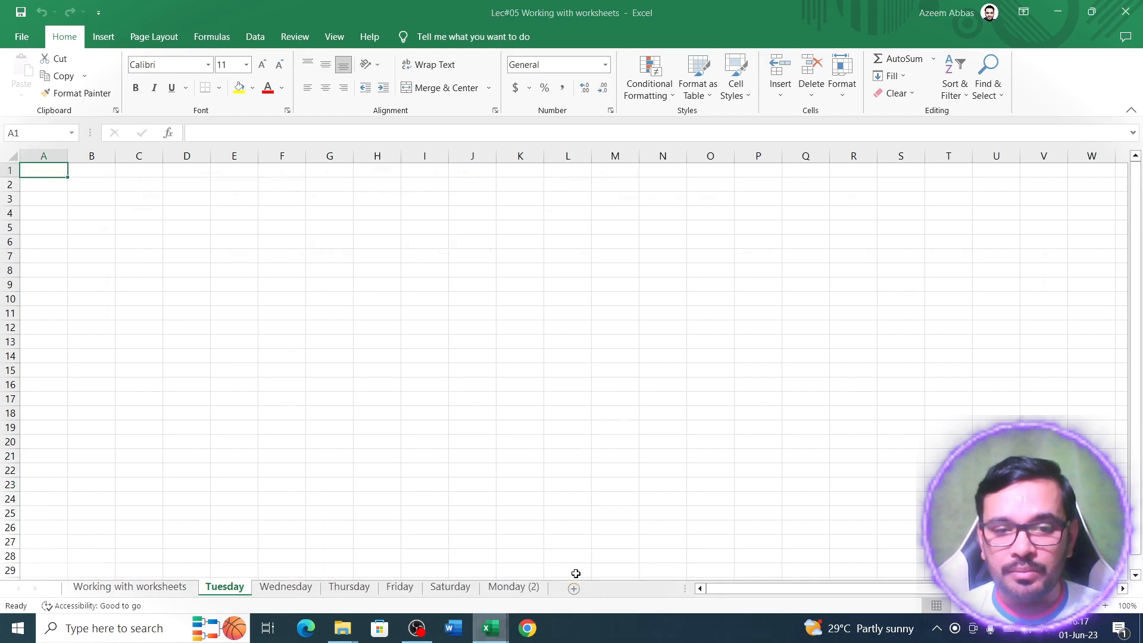
pyautogui.click(1125, 12)
pyautogui.click(632, 395)
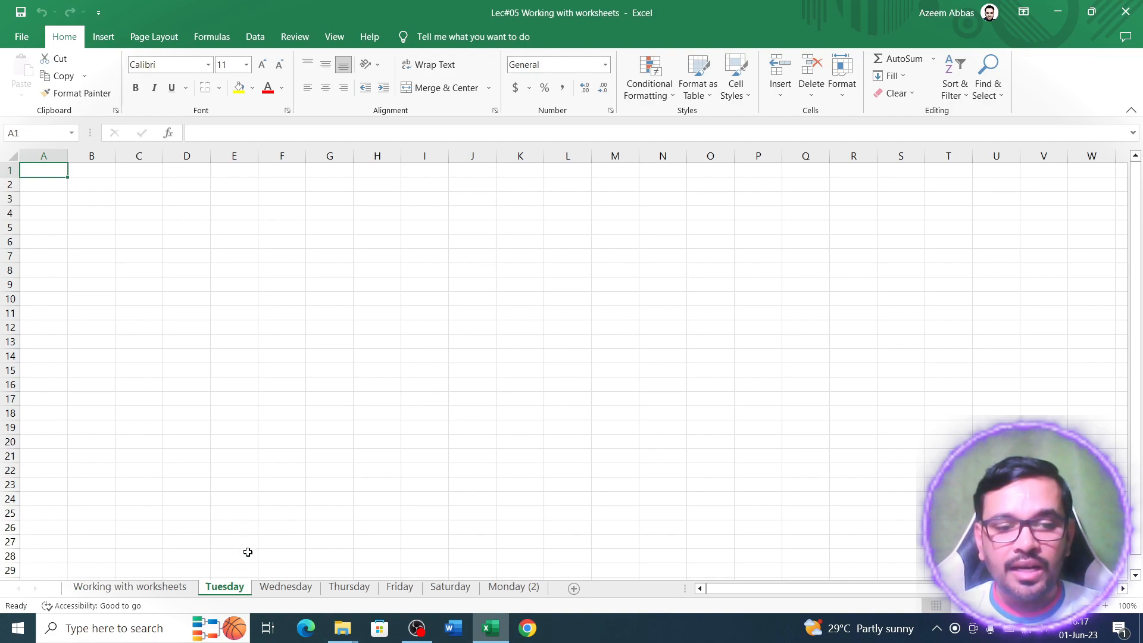
# Create a copy of the Tuesday worksheet in a new book, and return to the original Lec#05 workbook.
pyautogui.click(141, 594)
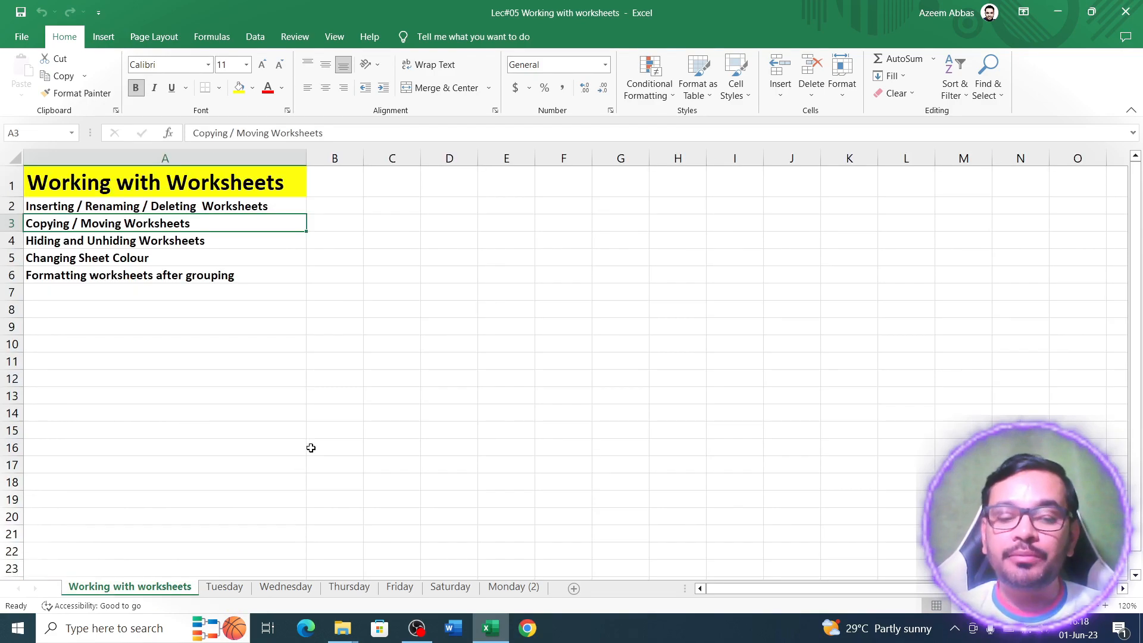
pyautogui.click(230, 588)
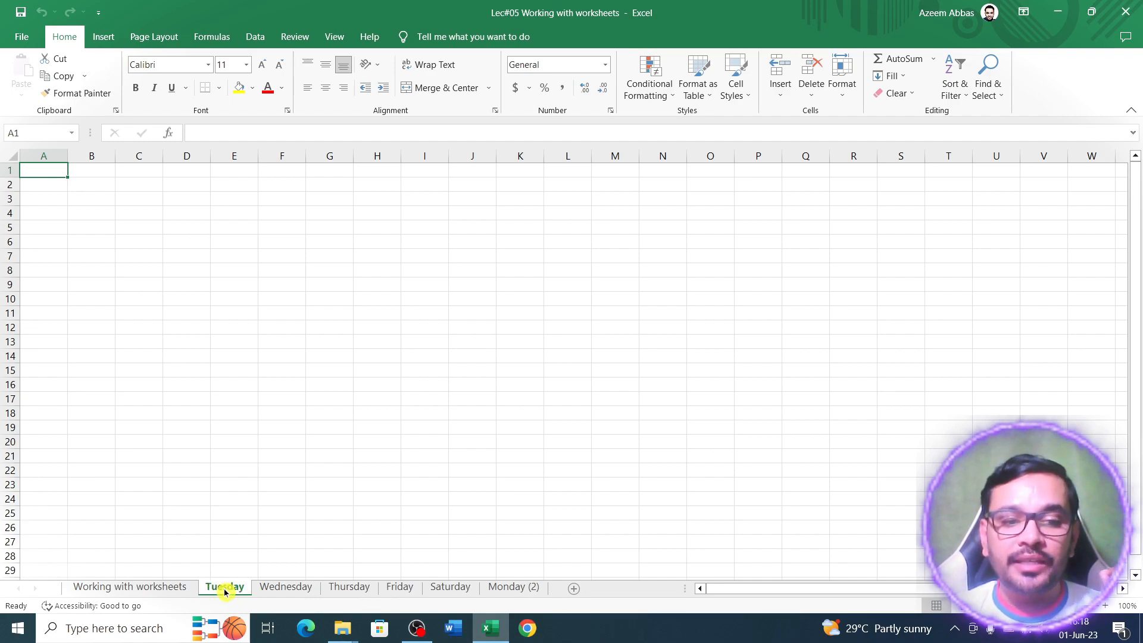
pyautogui.rightClick(225, 591)
pyautogui.click(299, 468)
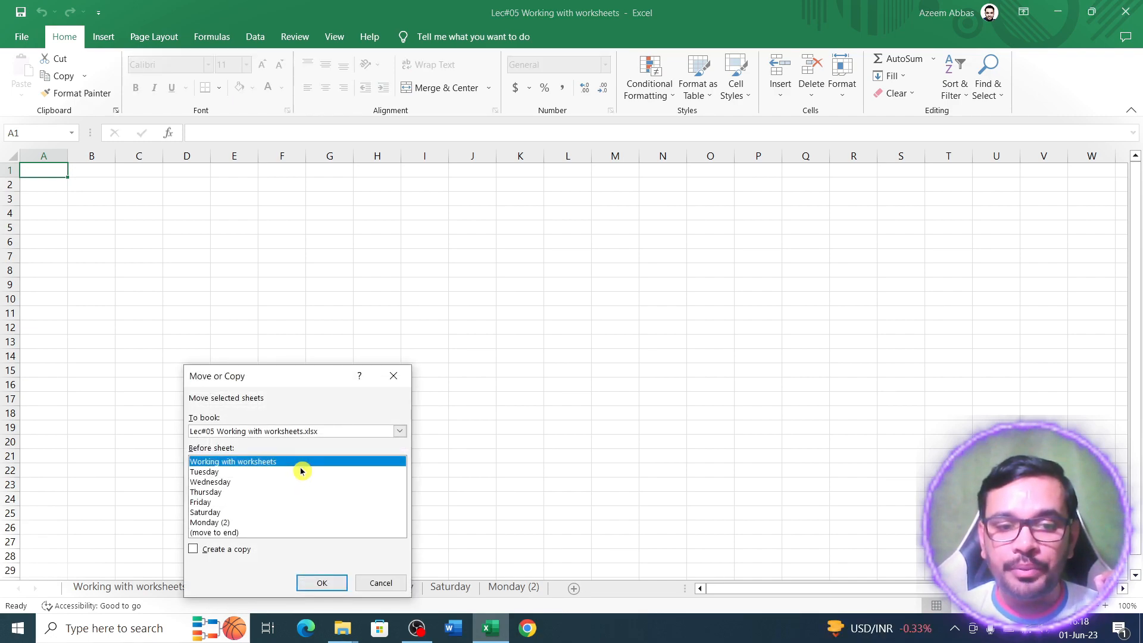
pyautogui.click(399, 431)
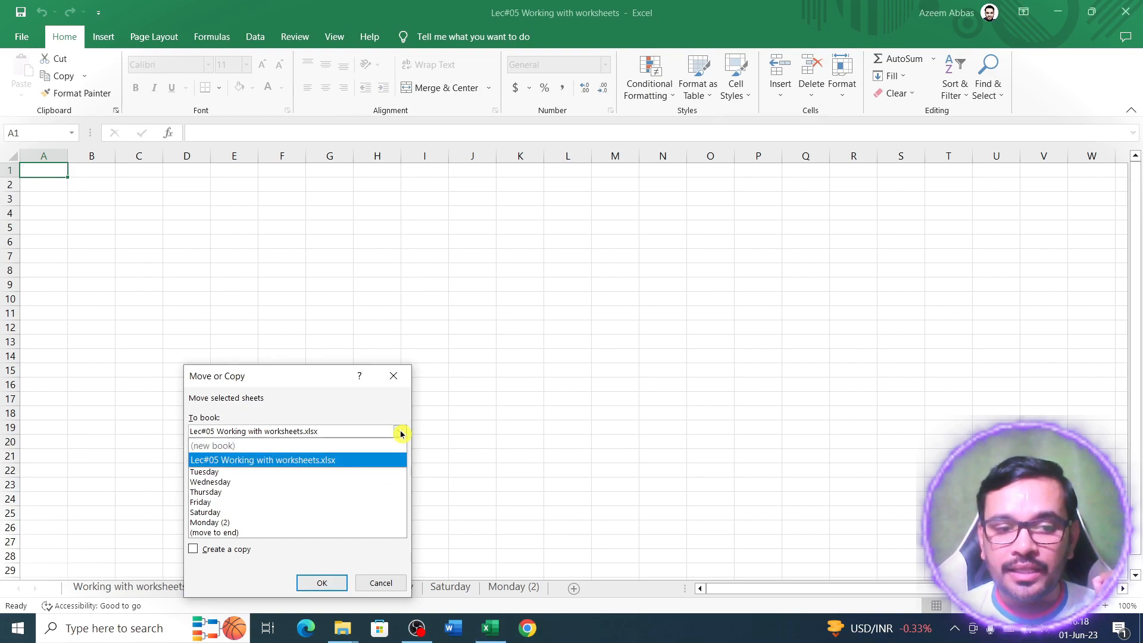
pyautogui.click(281, 447)
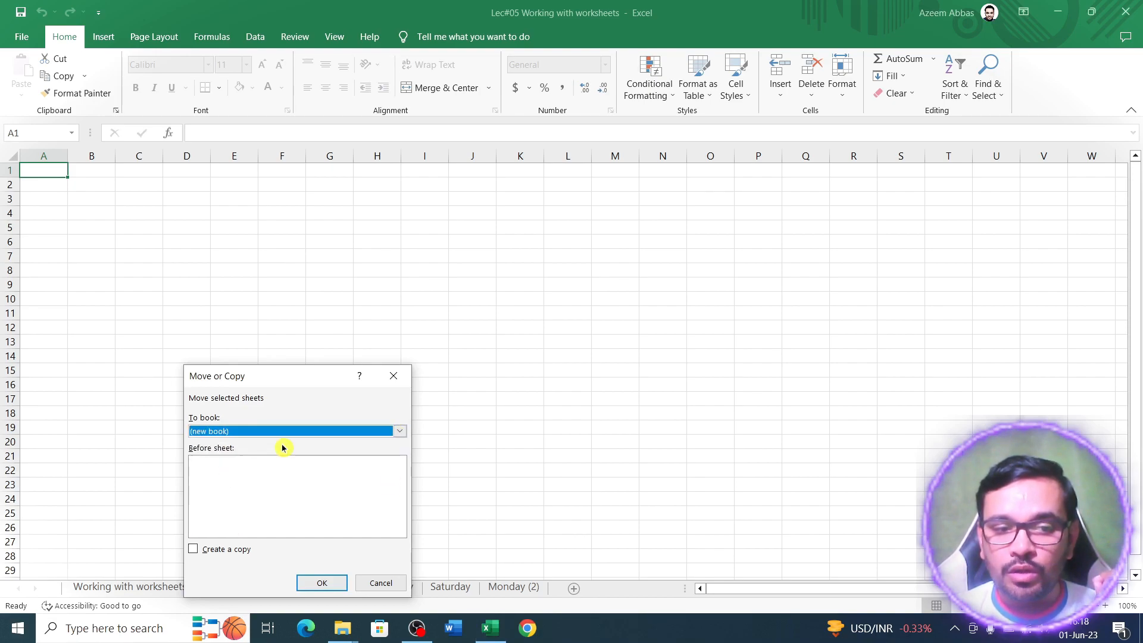
pyautogui.click(205, 551)
pyautogui.click(312, 584)
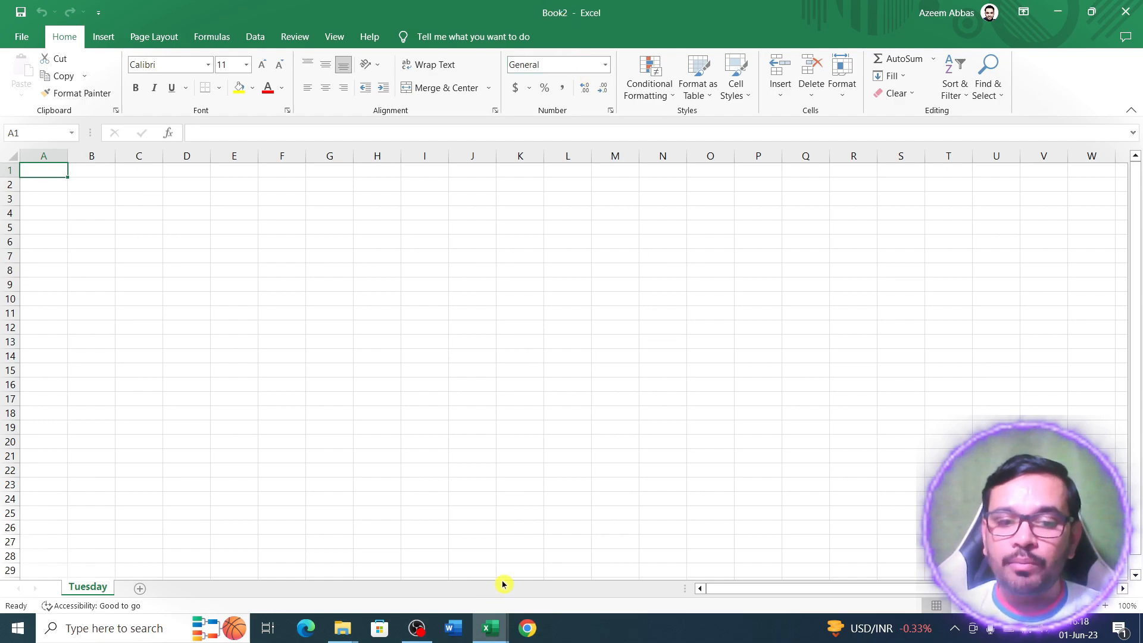
pyautogui.click(1057, 11)
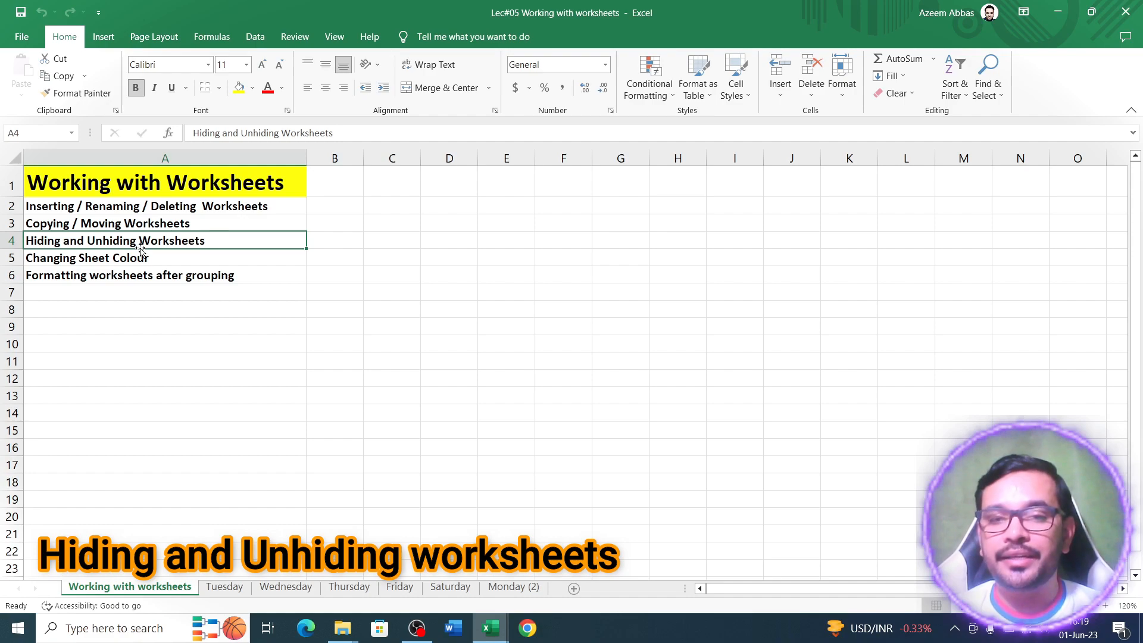
# Hide the Tuesday and Wednesday worksheets.
pyautogui.click(232, 591)
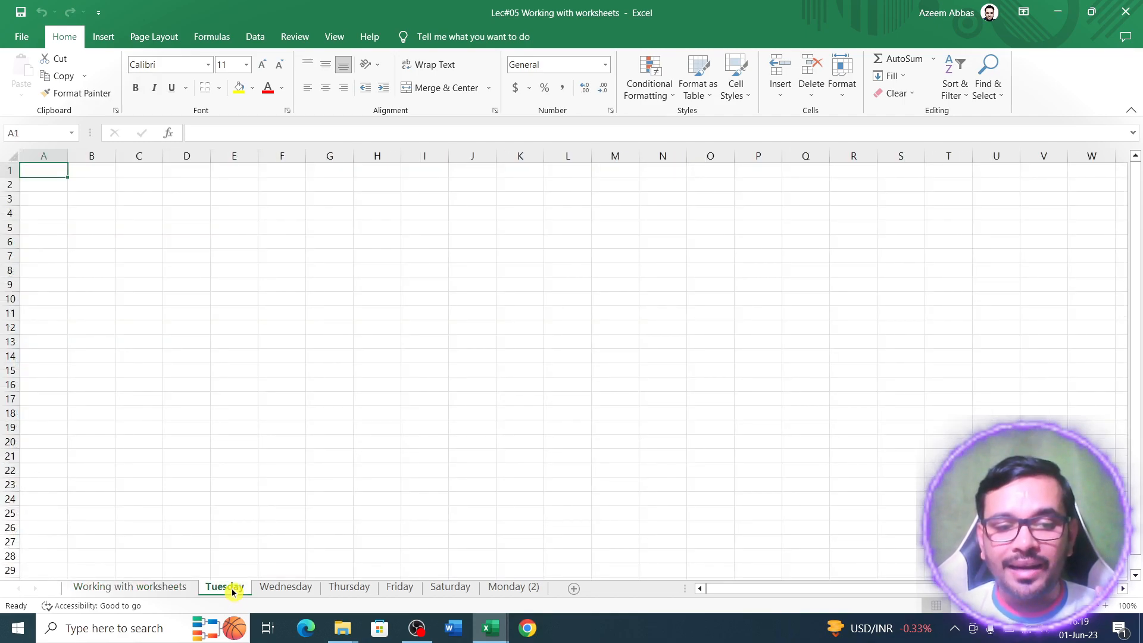
pyautogui.rightClick(232, 591)
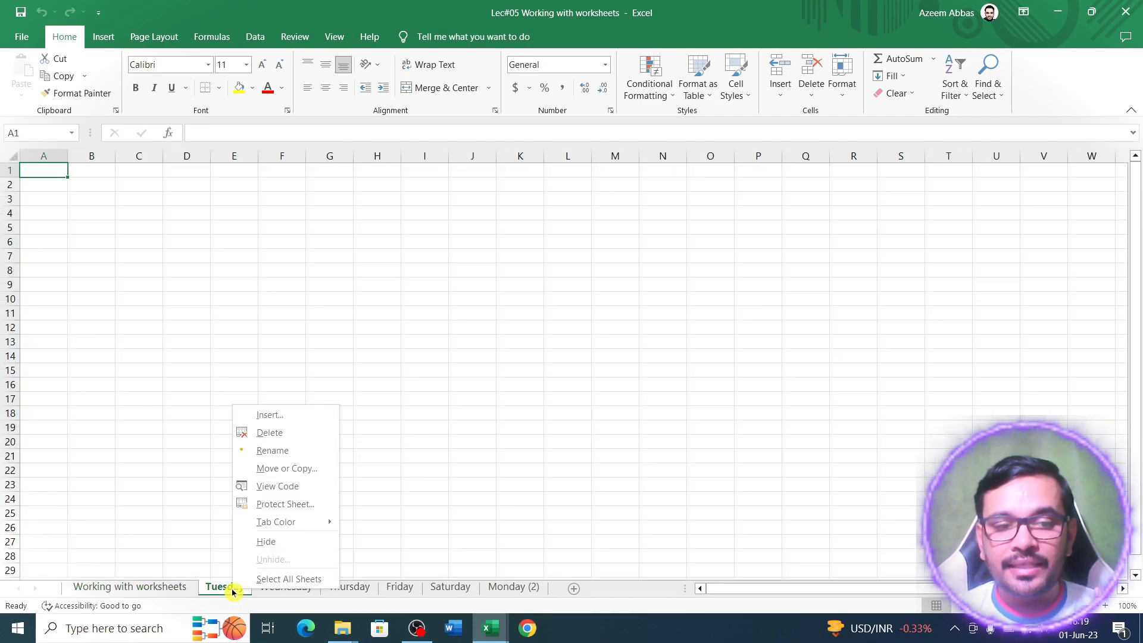
pyautogui.click(278, 543)
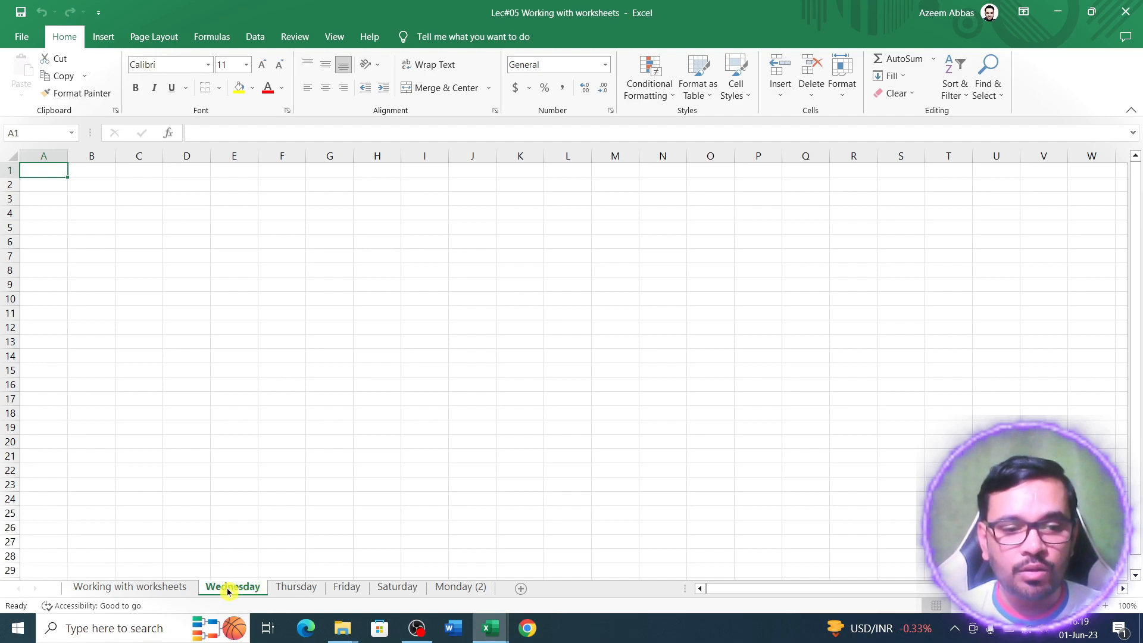
pyautogui.rightClick(228, 591)
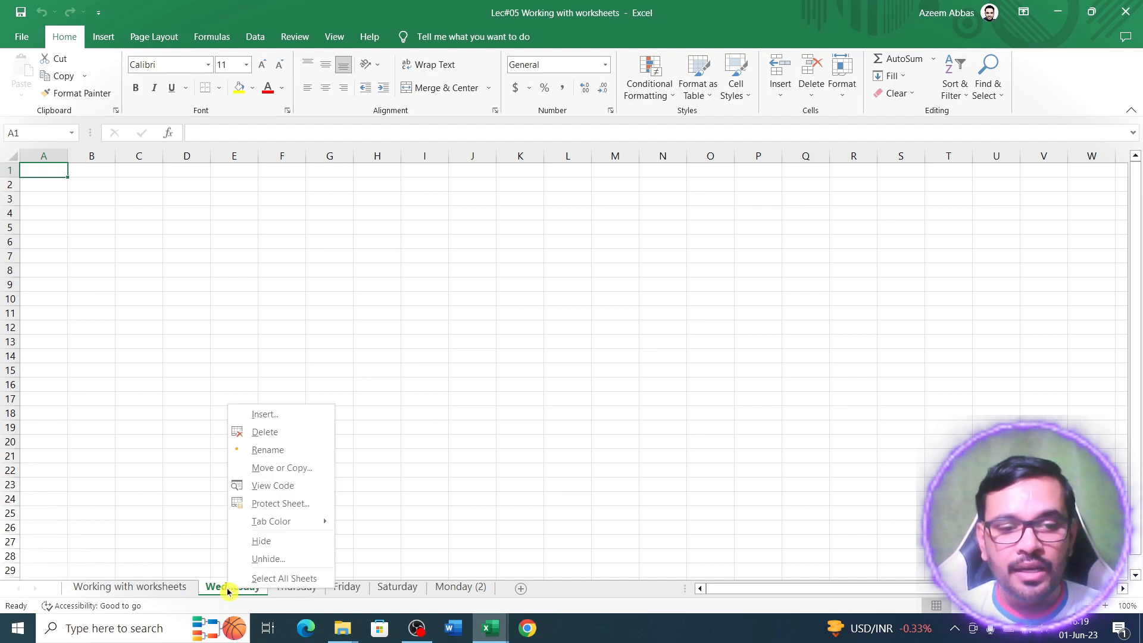
pyautogui.click(278, 540)
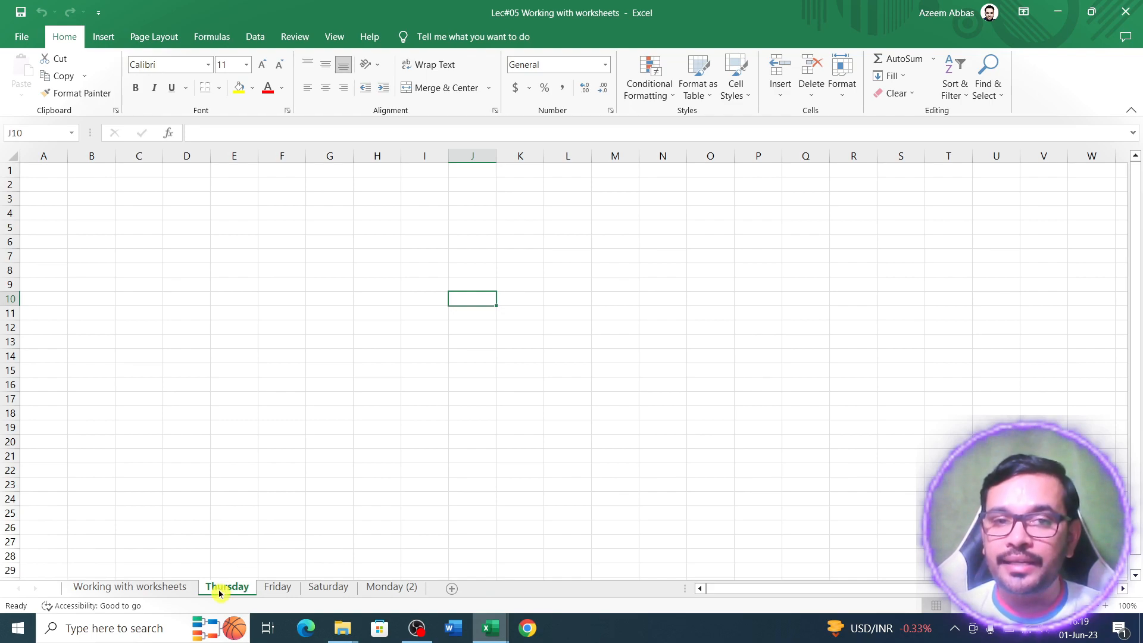
# Unhide the Tuesday worksheet from the list of hidden sheets.
pyautogui.rightClick(219, 592)
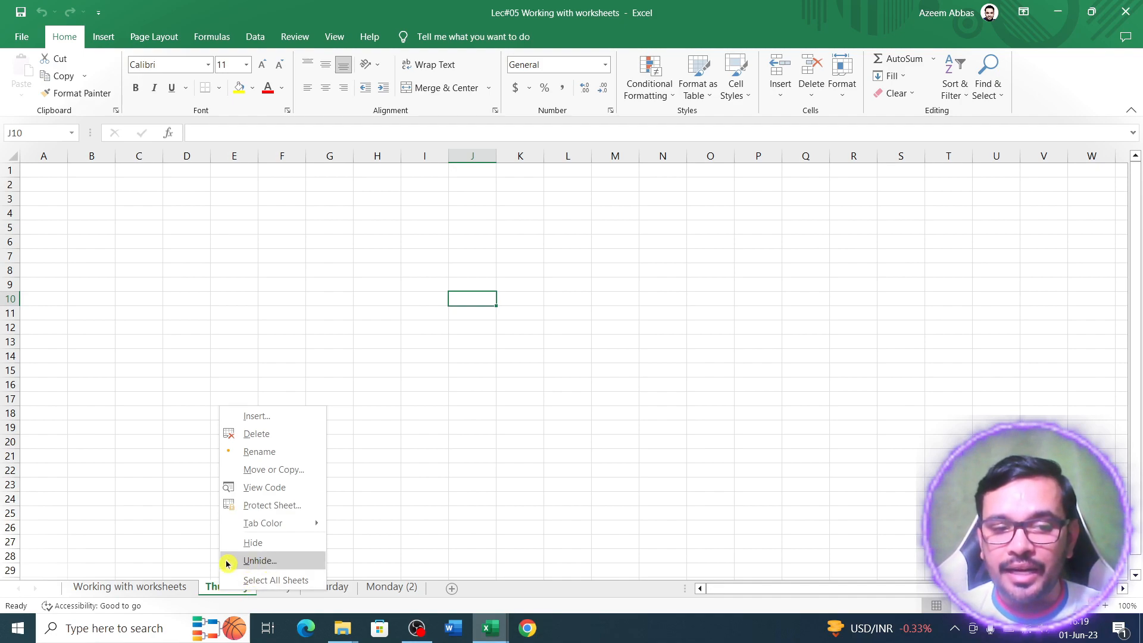
pyautogui.click(275, 561)
pyautogui.moveTo(276, 461); pyautogui.dragTo(303, 234)
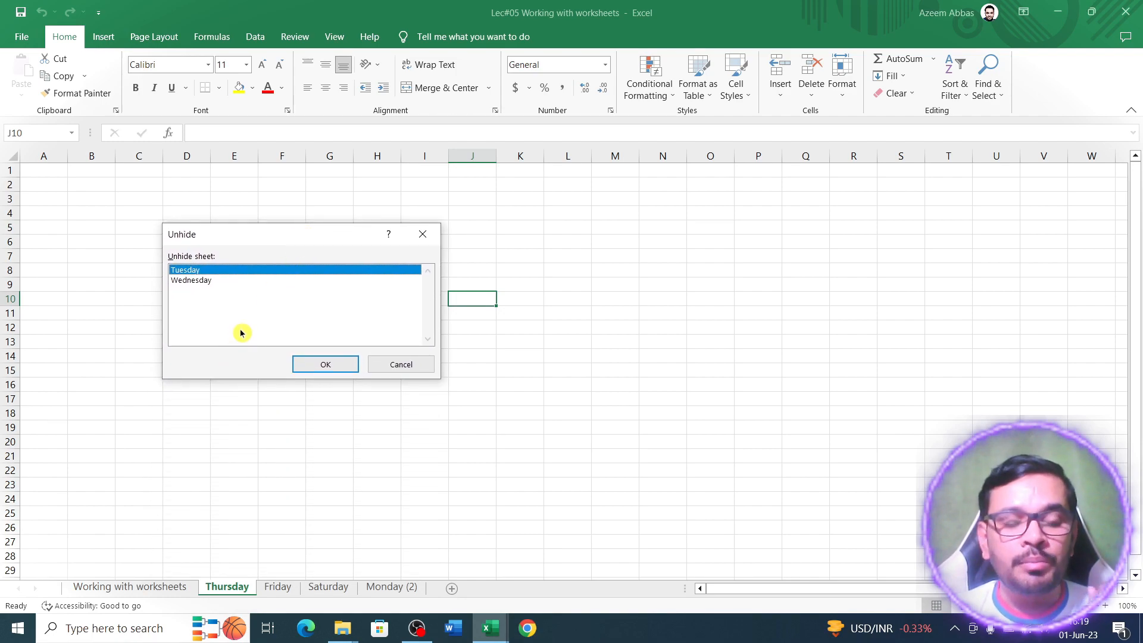
pyautogui.click(205, 280)
pyautogui.click(216, 271)
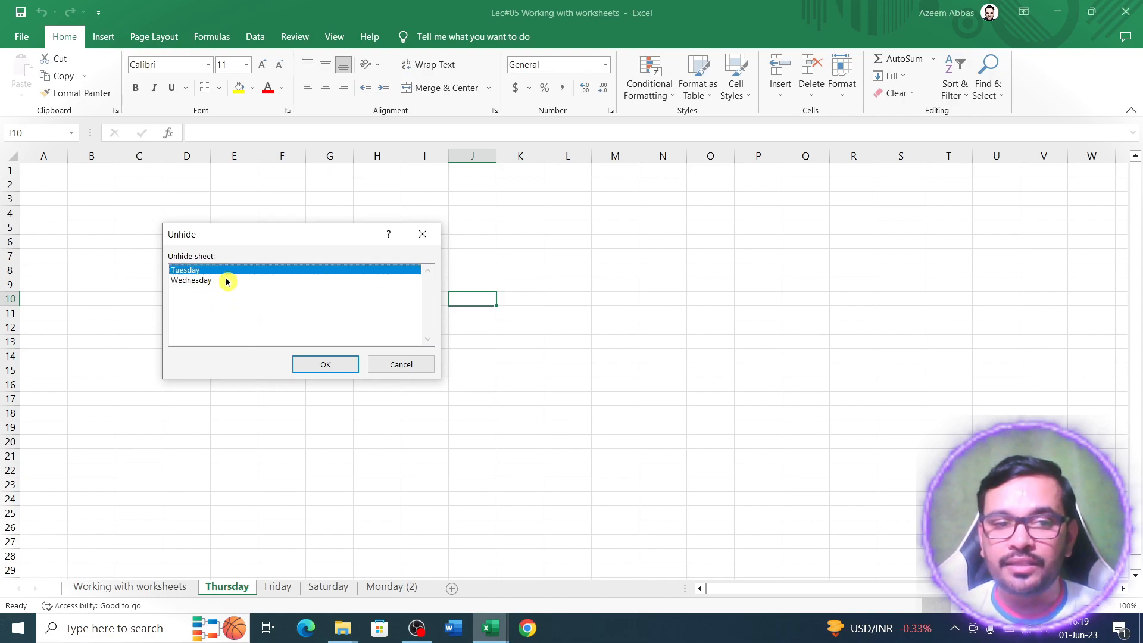
pyautogui.click(207, 276)
pyautogui.click(205, 270)
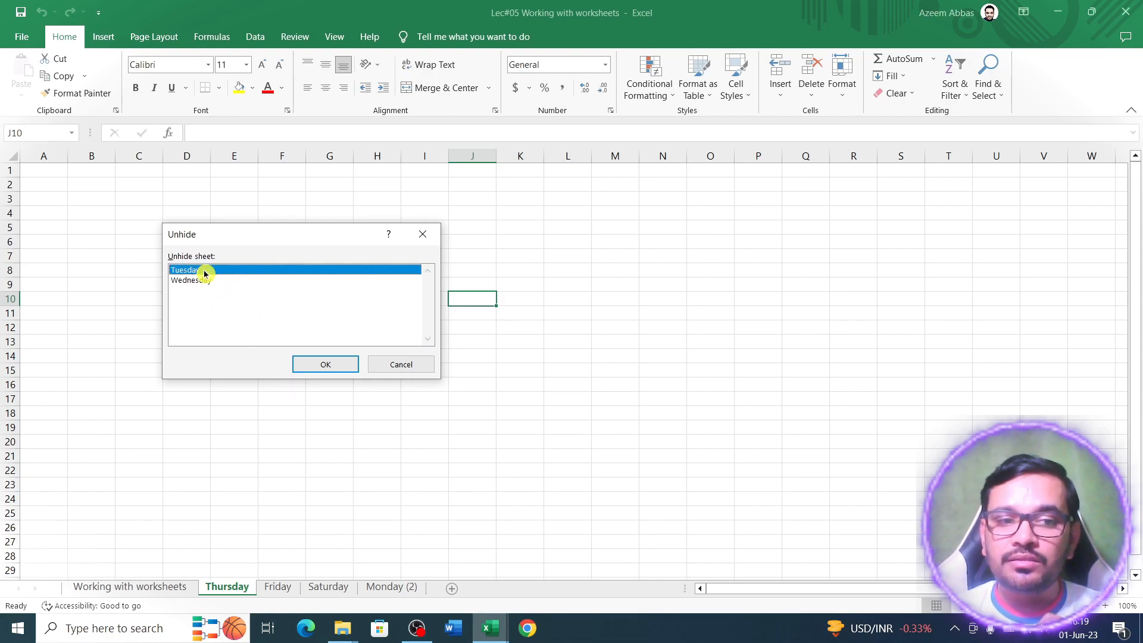
pyautogui.click(200, 281)
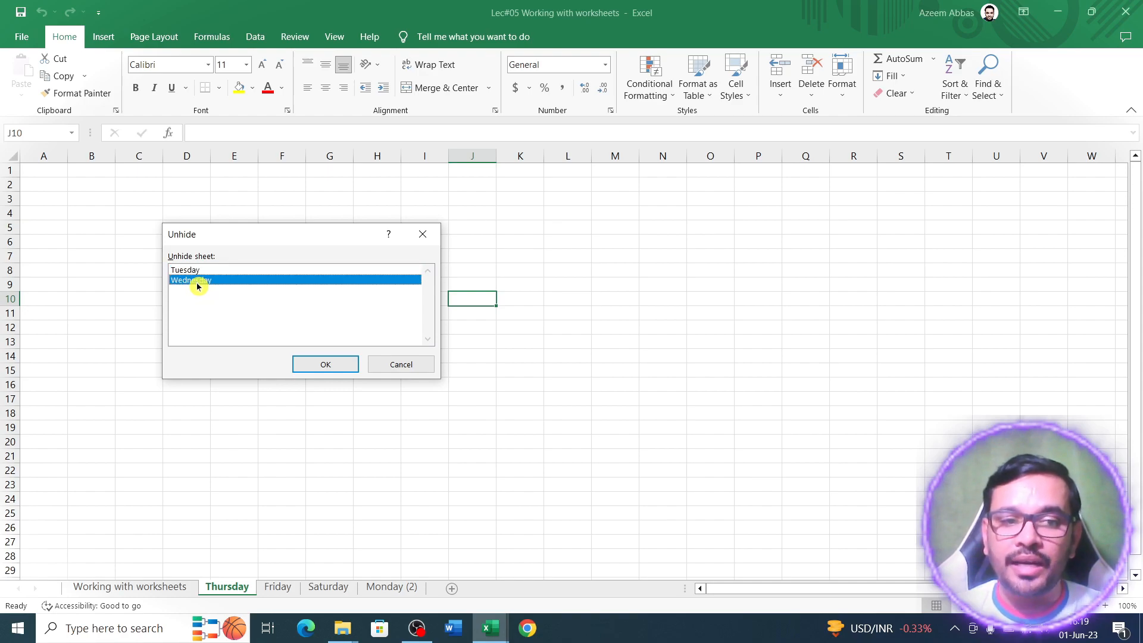
pyautogui.click(205, 272)
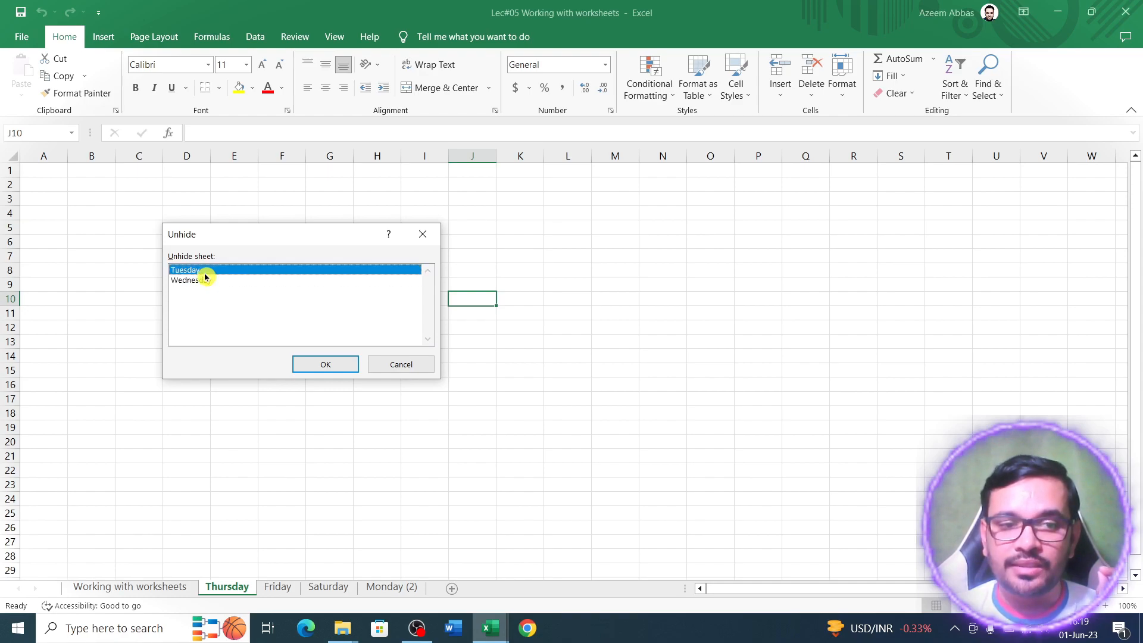
pyautogui.click(324, 363)
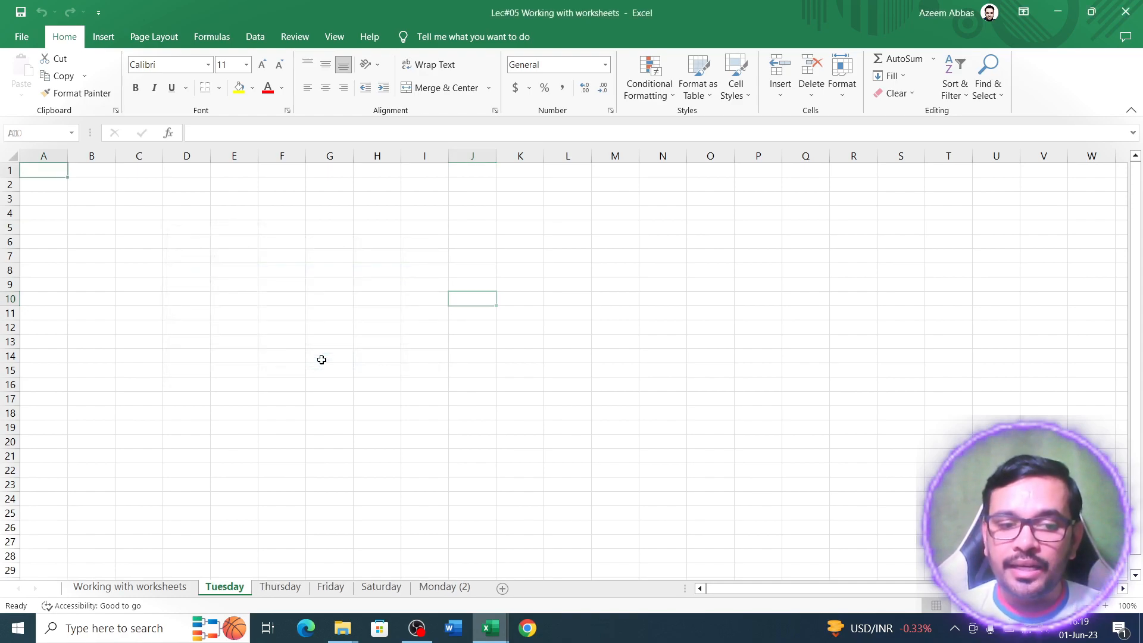
# Unhide the Wednesday worksheet as well.
pyautogui.rightClick(233, 592)
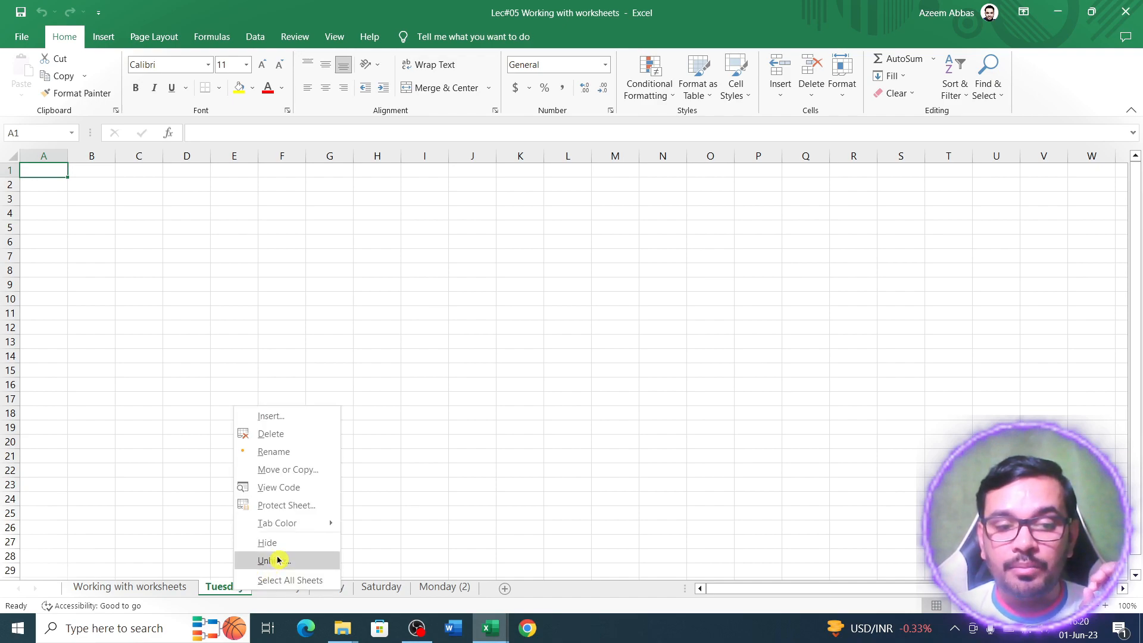
pyautogui.click(280, 559)
pyautogui.click(276, 592)
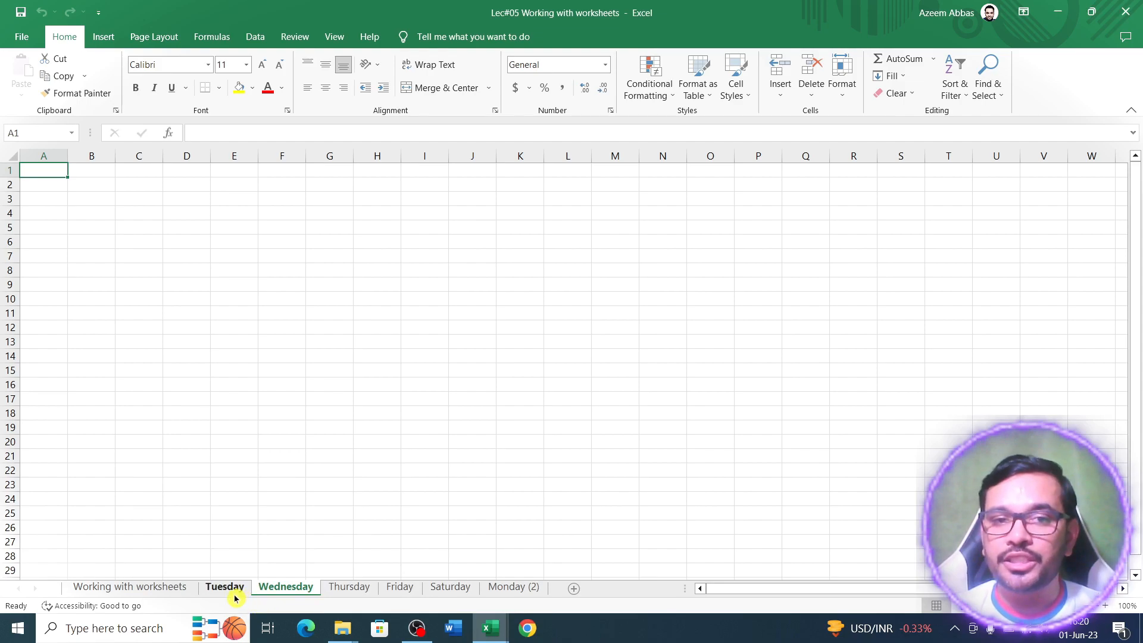
# Return to the Working with worksheets sheet and open the "Changing Sheet Colour" topic in cell A5.
pyautogui.click(225, 593)
pyautogui.click(132, 592)
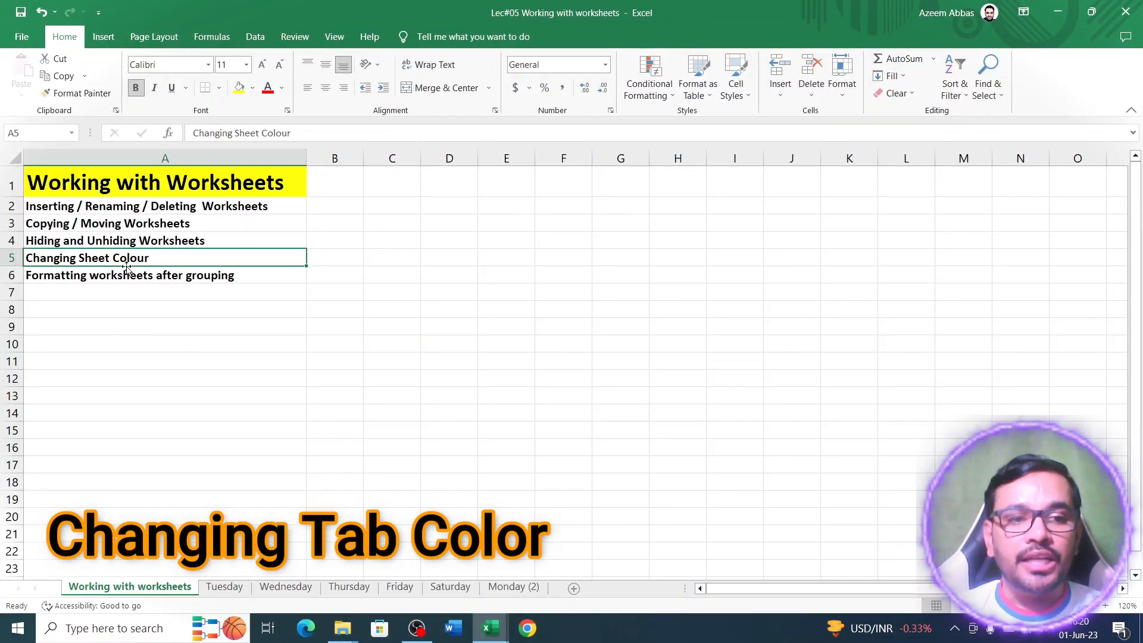
pyautogui.doubleClick(106, 257)
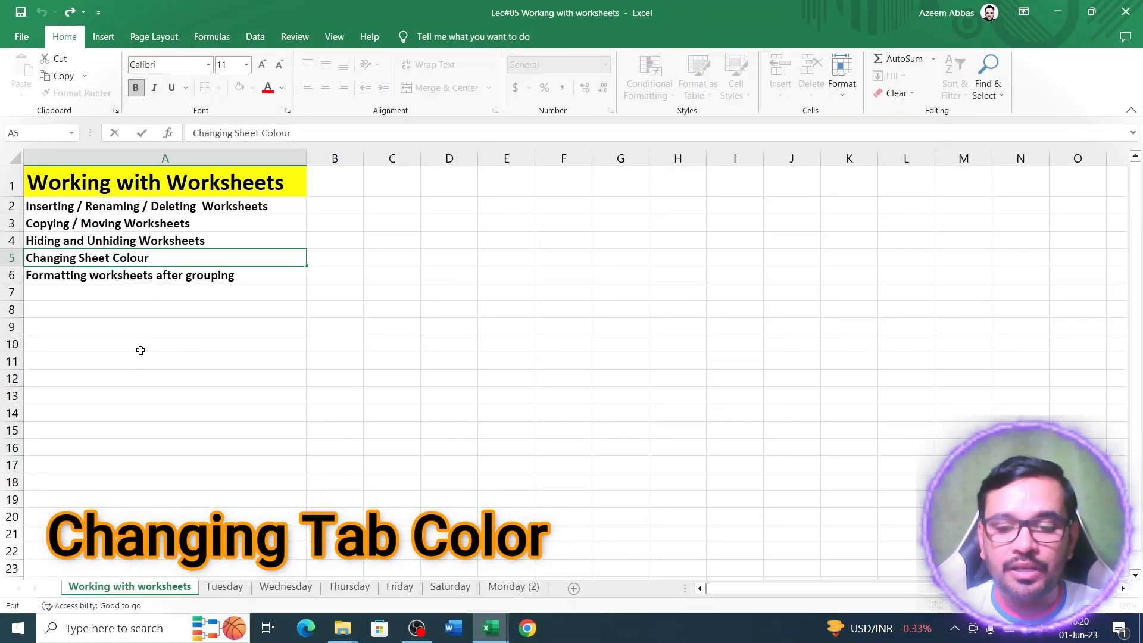
# Change the topic text in cell A5 to "Changing Tab Colour" and keep that cell selected.
pyautogui.press('BackSpace')
pyautogui.press('BackSpace')
pyautogui.press('BackSpace')
pyautogui.press('BackSpace')
pyautogui.press('BackSpace')
pyautogui.write('Tab')
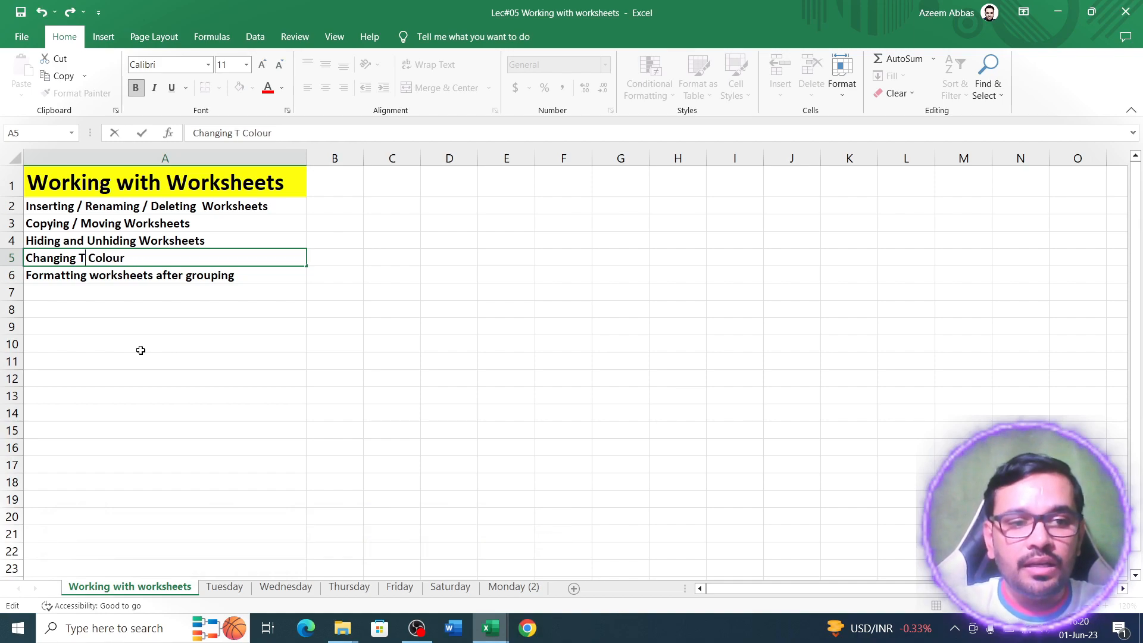
pyautogui.press('Return')
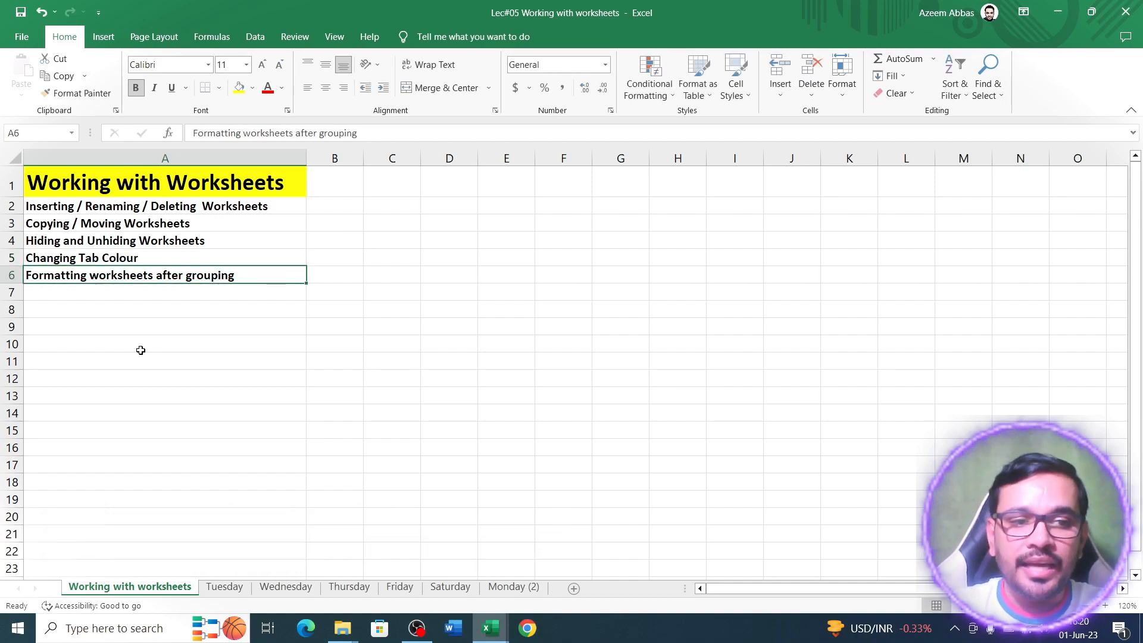
pyautogui.click(164, 256)
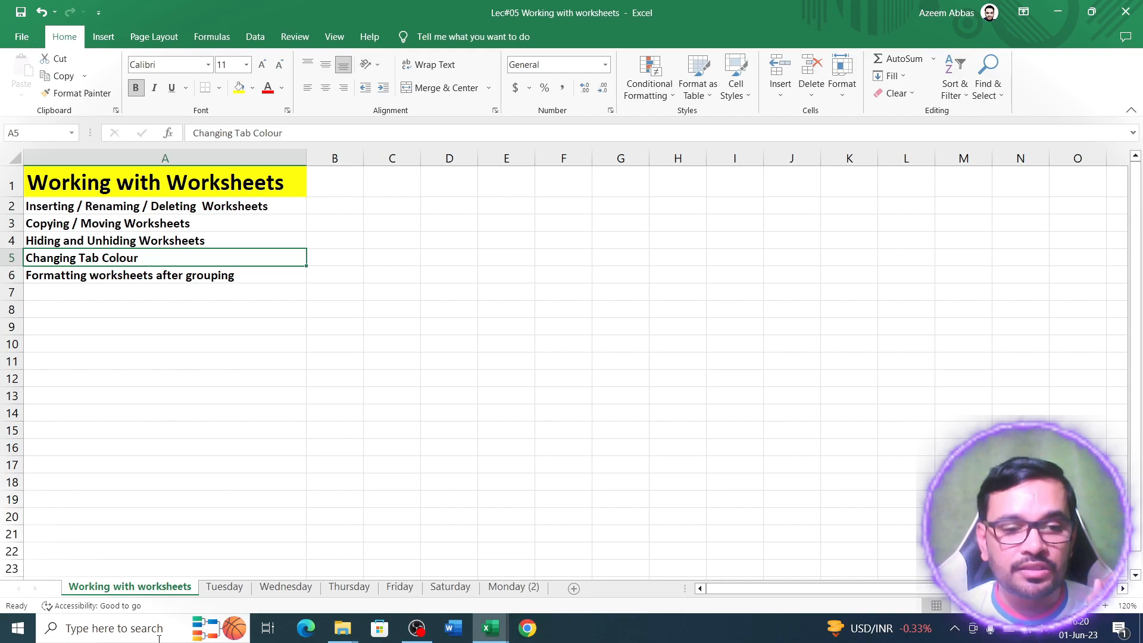
# Look through the weekday worksheets and return to the Working with worksheets sheet.
pyautogui.click(218, 589)
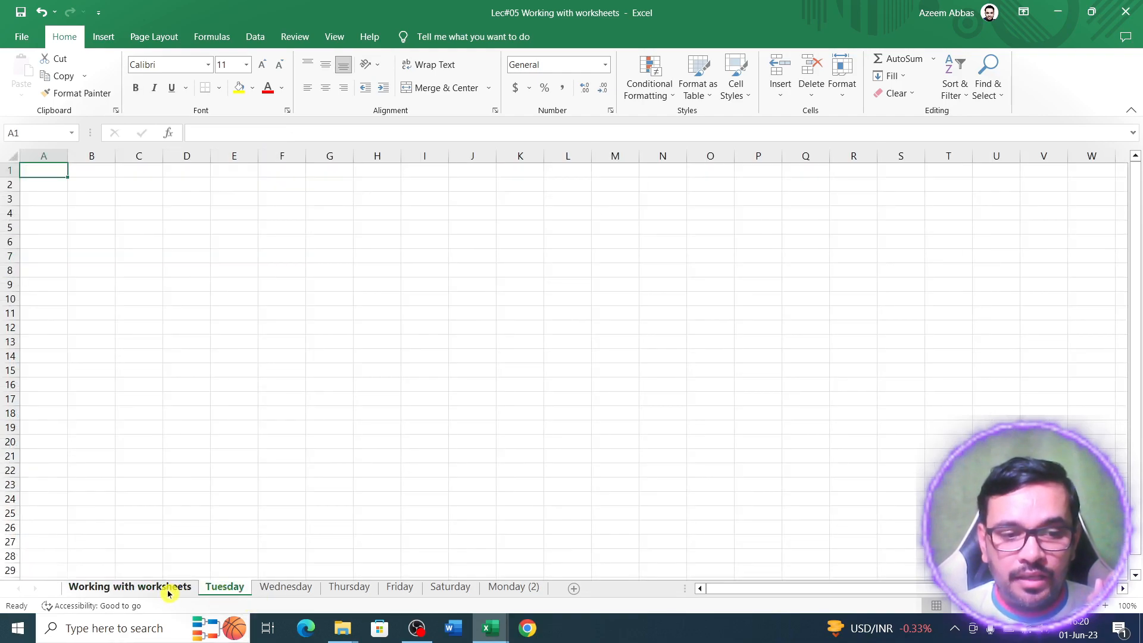
pyautogui.click(170, 588)
pyautogui.click(224, 588)
pyautogui.click(271, 588)
pyautogui.click(340, 588)
pyautogui.click(409, 592)
pyautogui.click(231, 592)
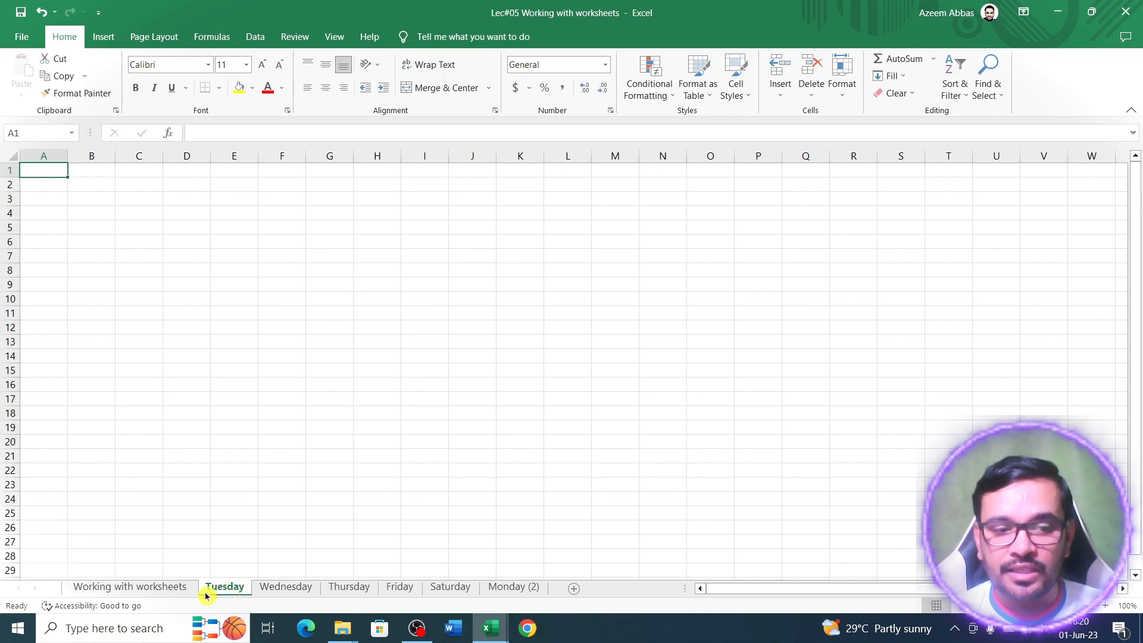
pyautogui.click(178, 590)
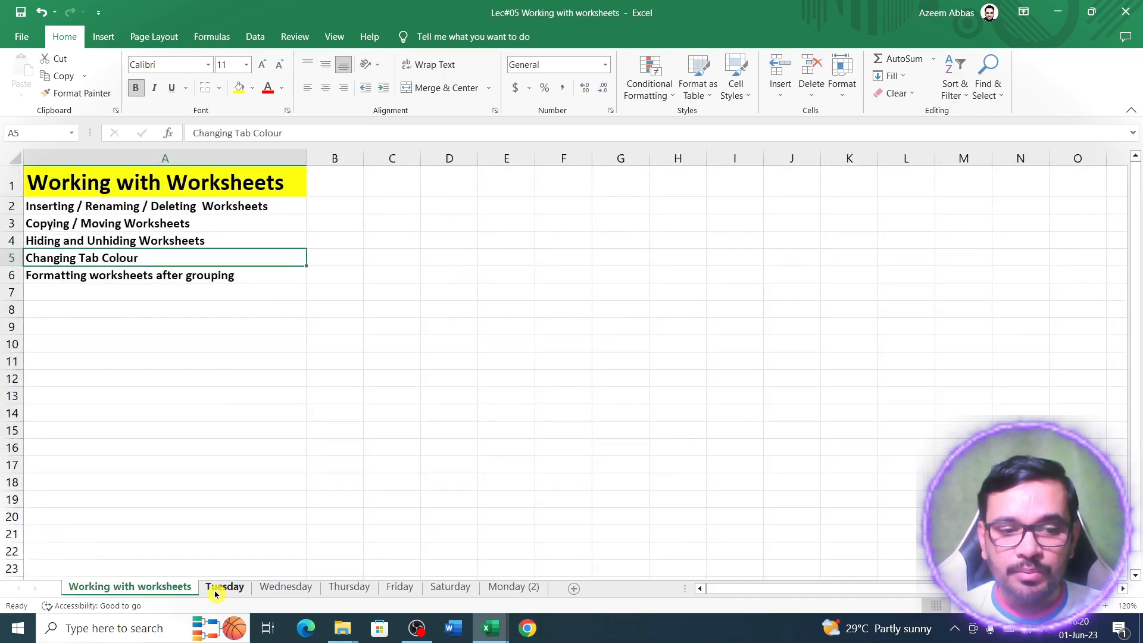
# Set the tab colour of the Tuesday sheet to yellow and that of the Wednesday sheet to green.
pyautogui.rightClick(217, 593)
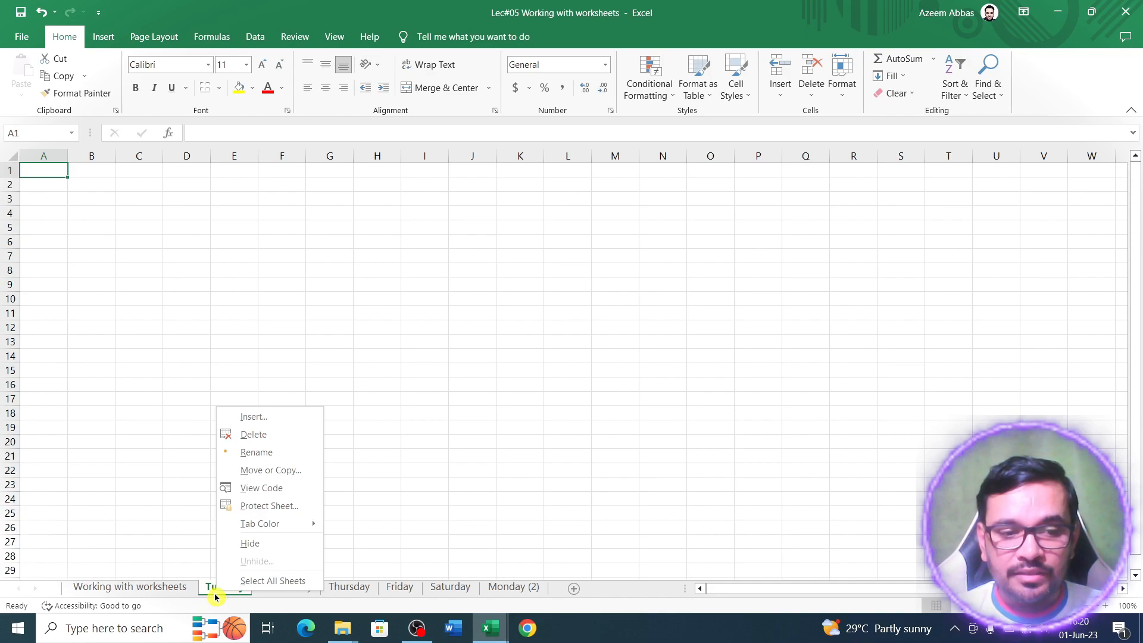
pyautogui.moveTo(267, 524)
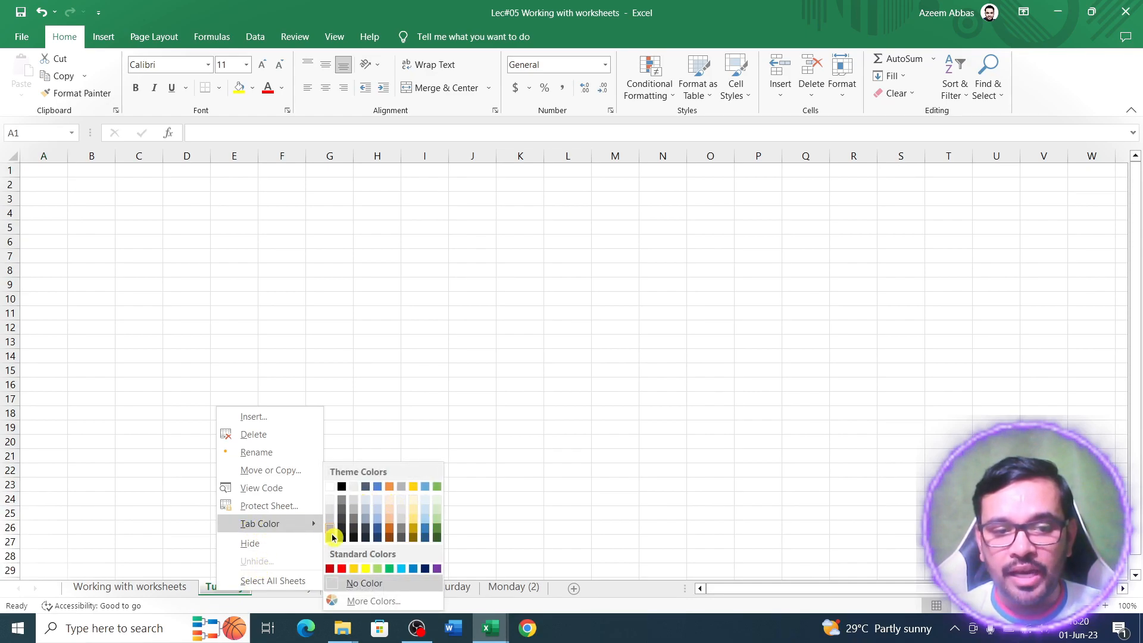
pyautogui.click(360, 570)
pyautogui.click(286, 588)
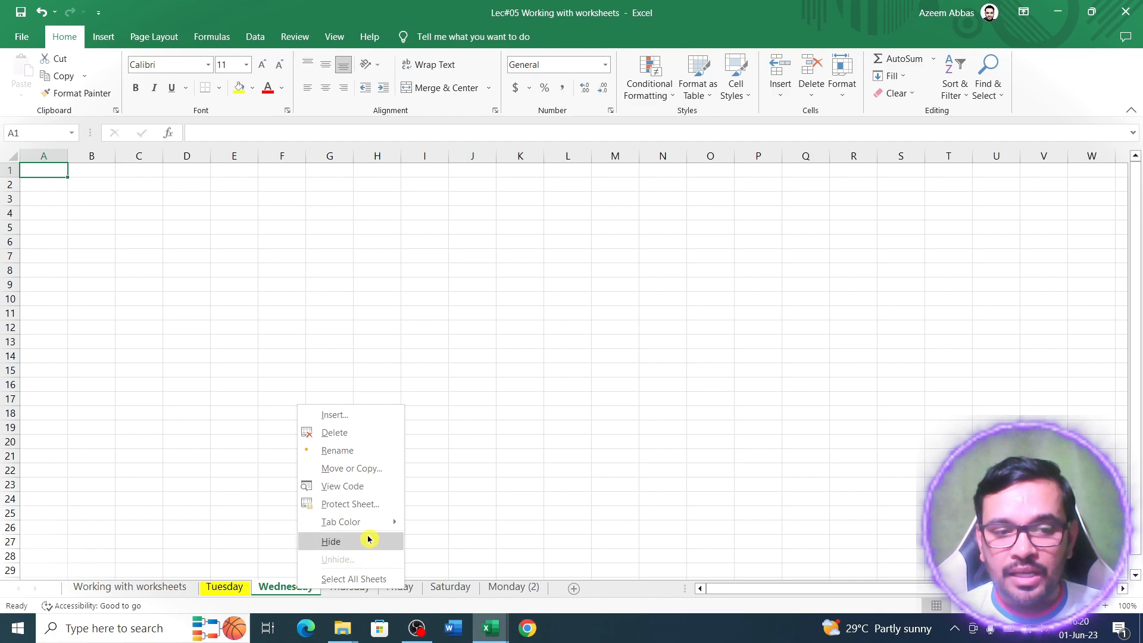
pyautogui.moveTo(370, 521)
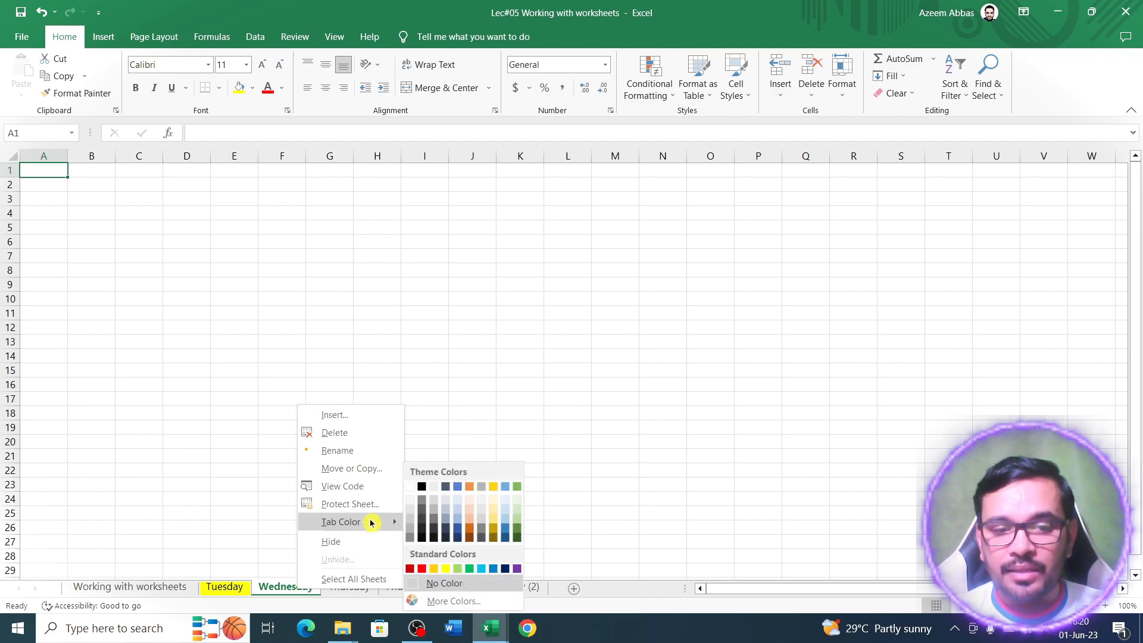
pyautogui.click(470, 568)
# Set the tab colour of the Thursday sheet to purple and that of the Friday sheet to red.
pyautogui.click(347, 587)
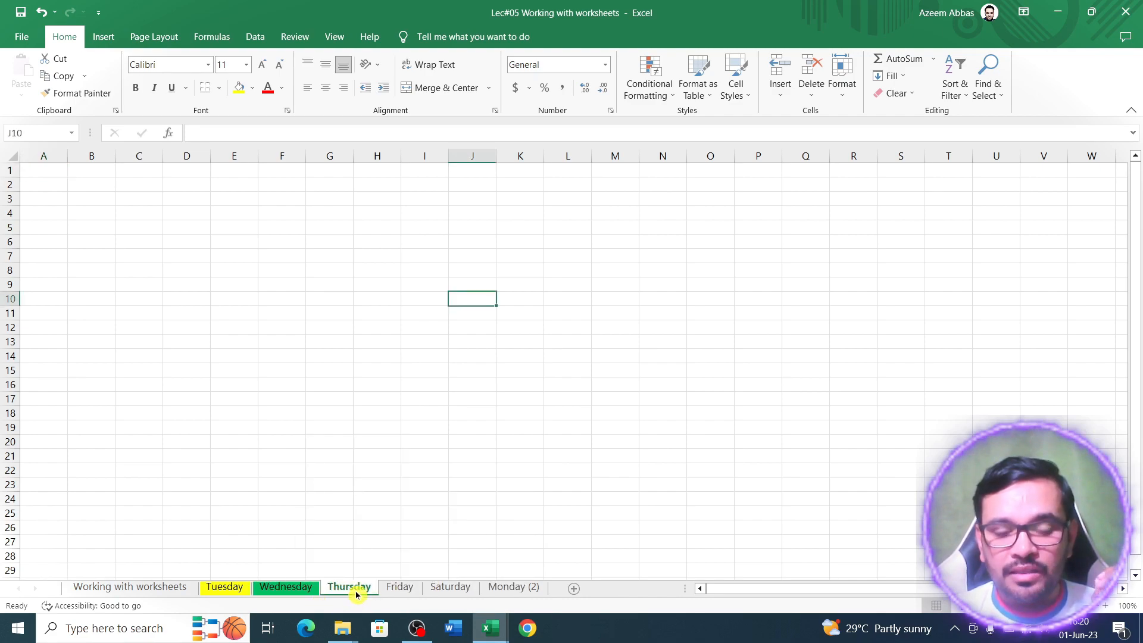
pyautogui.rightClick(356, 590)
pyautogui.moveTo(419, 532)
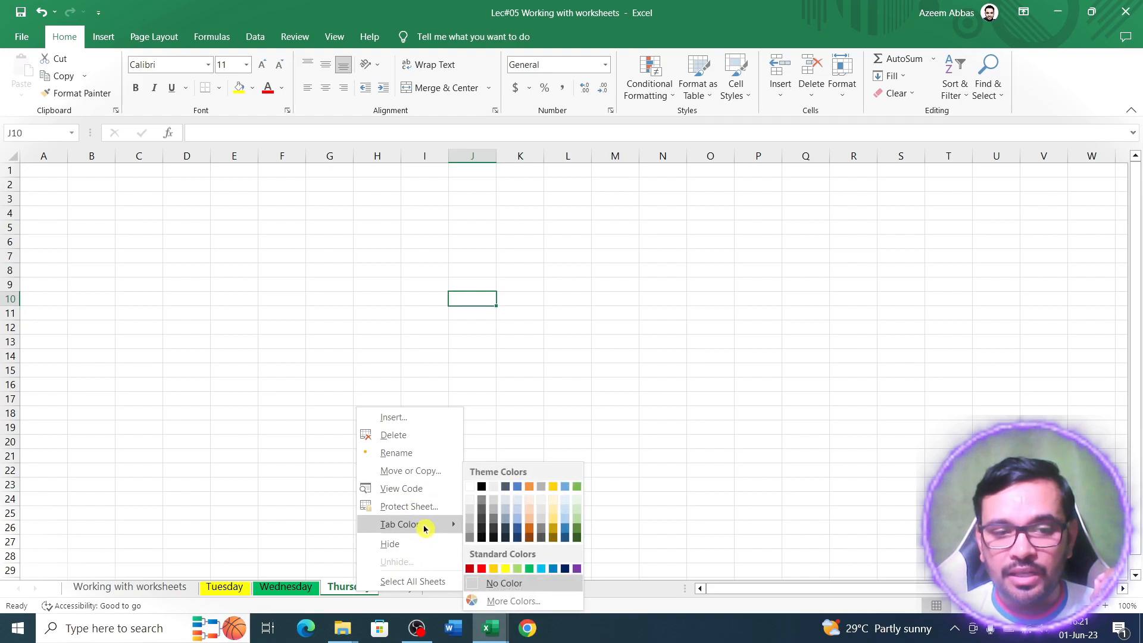
pyautogui.click(576, 568)
pyautogui.click(405, 592)
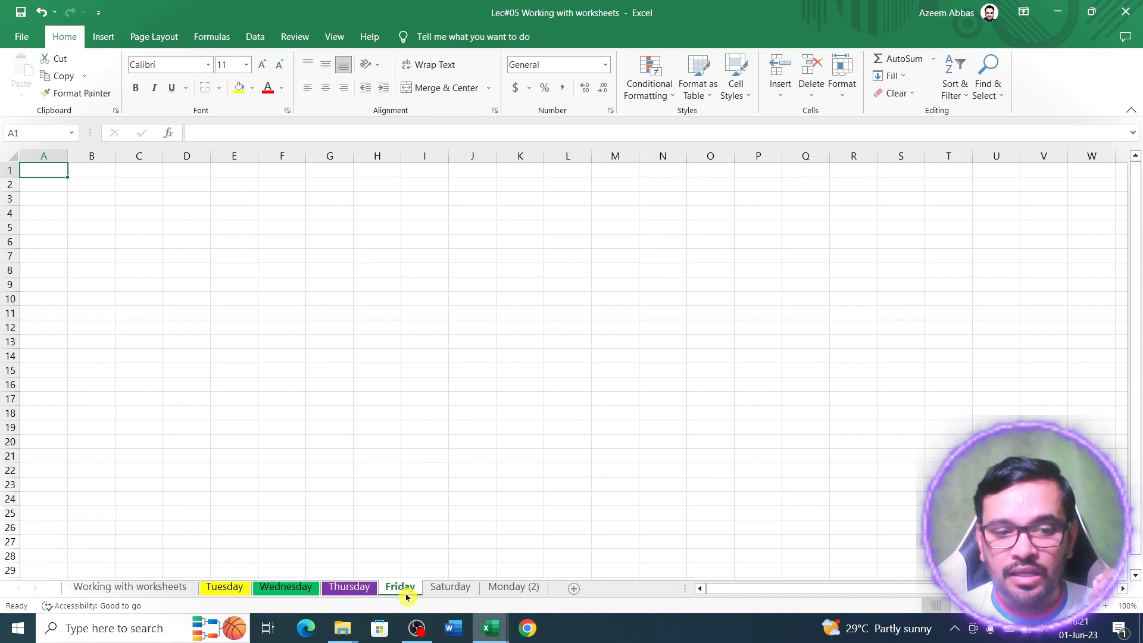
pyautogui.rightClick(405, 592)
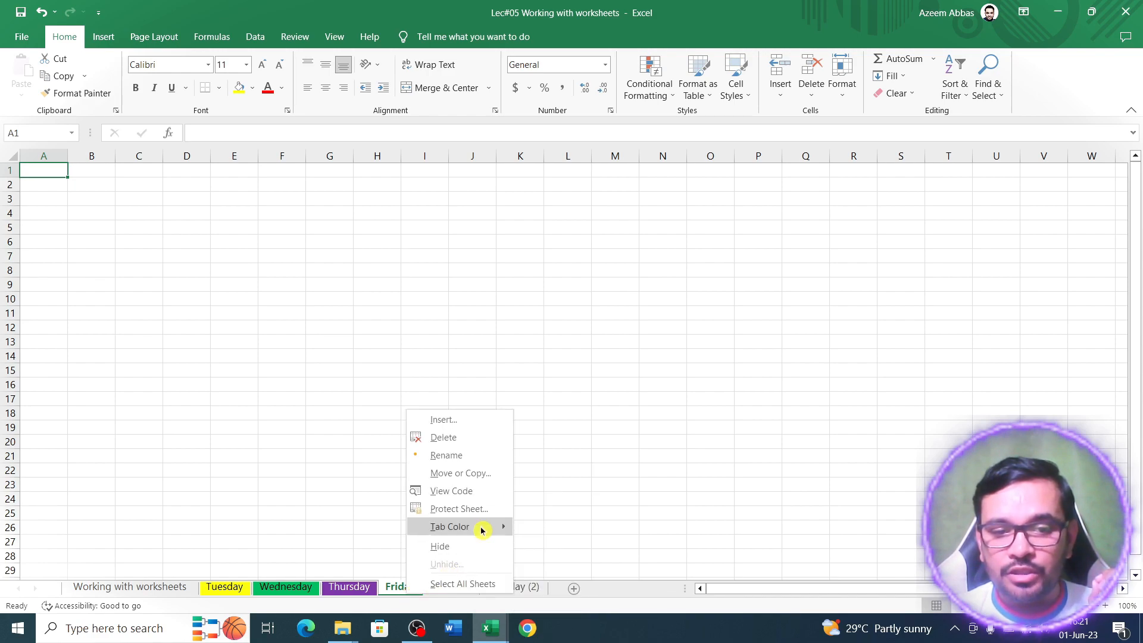
pyautogui.moveTo(483, 527)
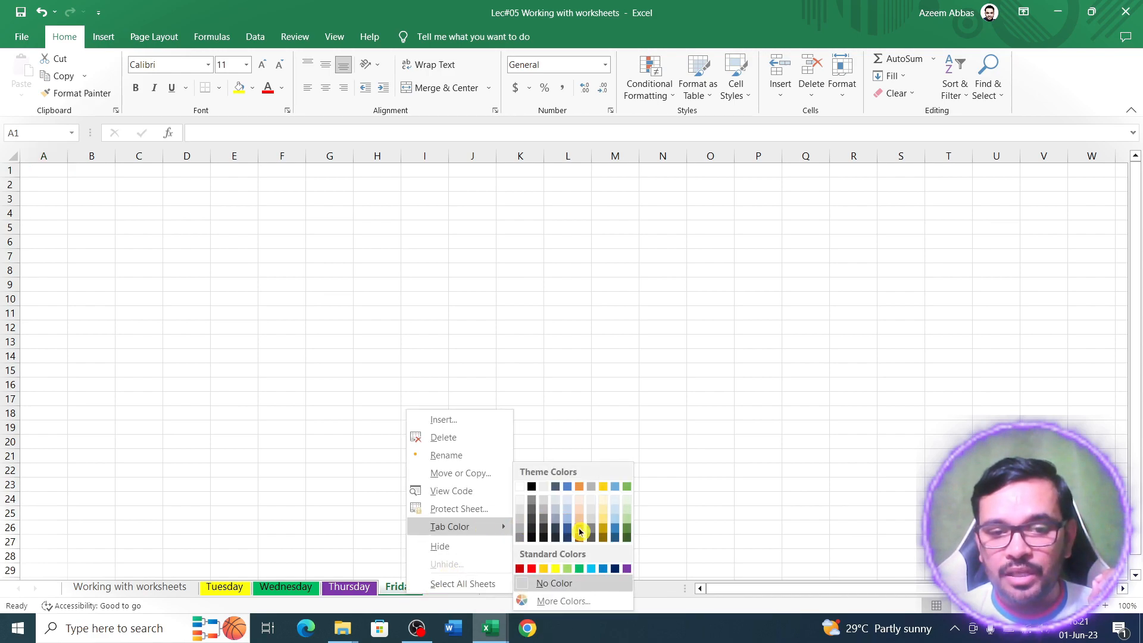
pyautogui.click(520, 568)
pyautogui.click(443, 593)
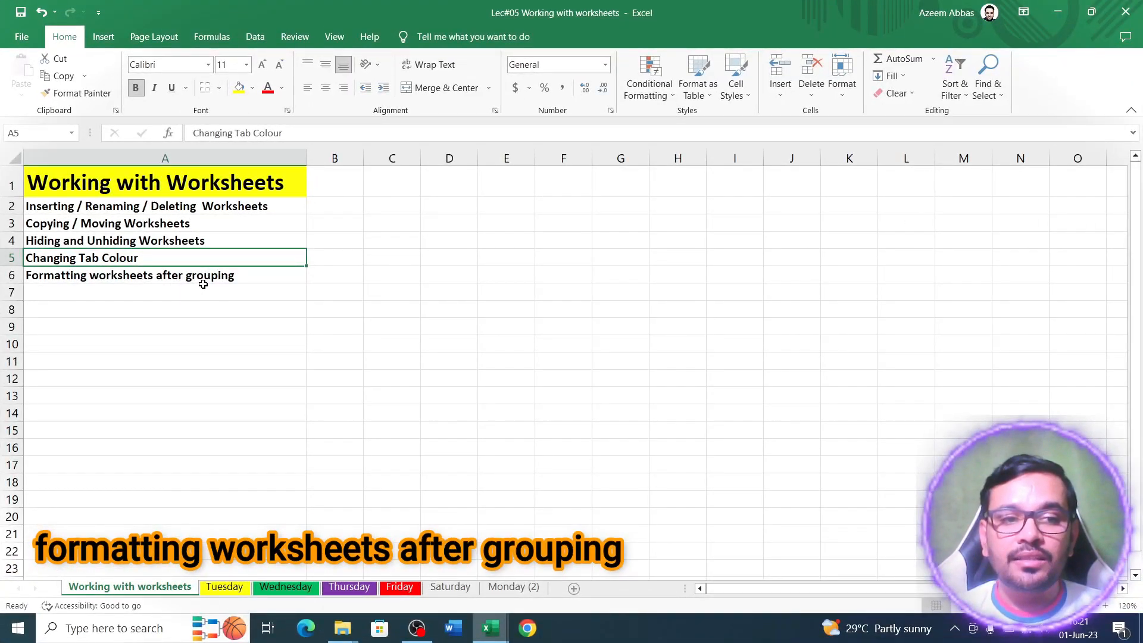
# Select the grouping topic in cell A6 of the overview sheet, and group the six sheets from Tuesday through Monday (2).
pyautogui.click(234, 274)
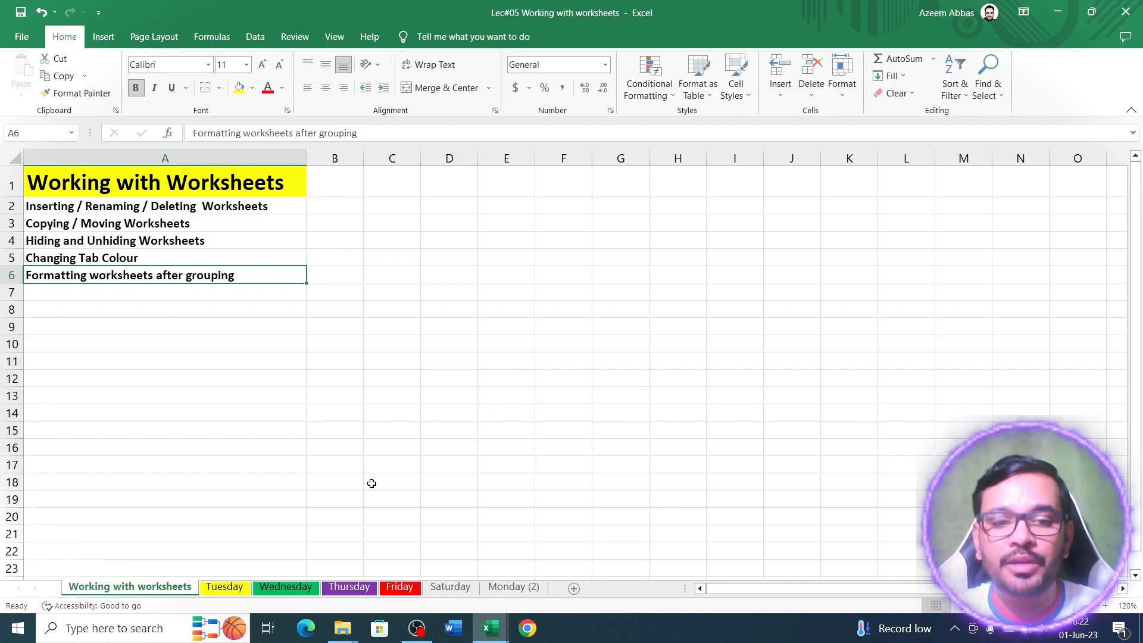
pyautogui.click(226, 587)
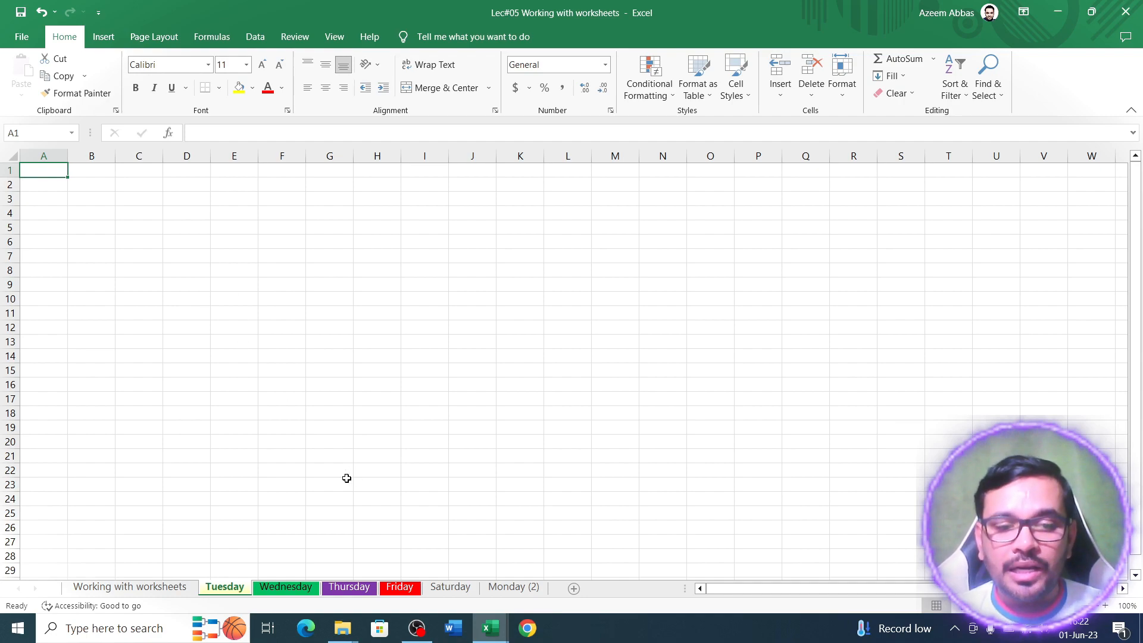
pyautogui.keyDown('ctrl'); pyautogui.click(286, 587); pyautogui.keyUp('ctrl')
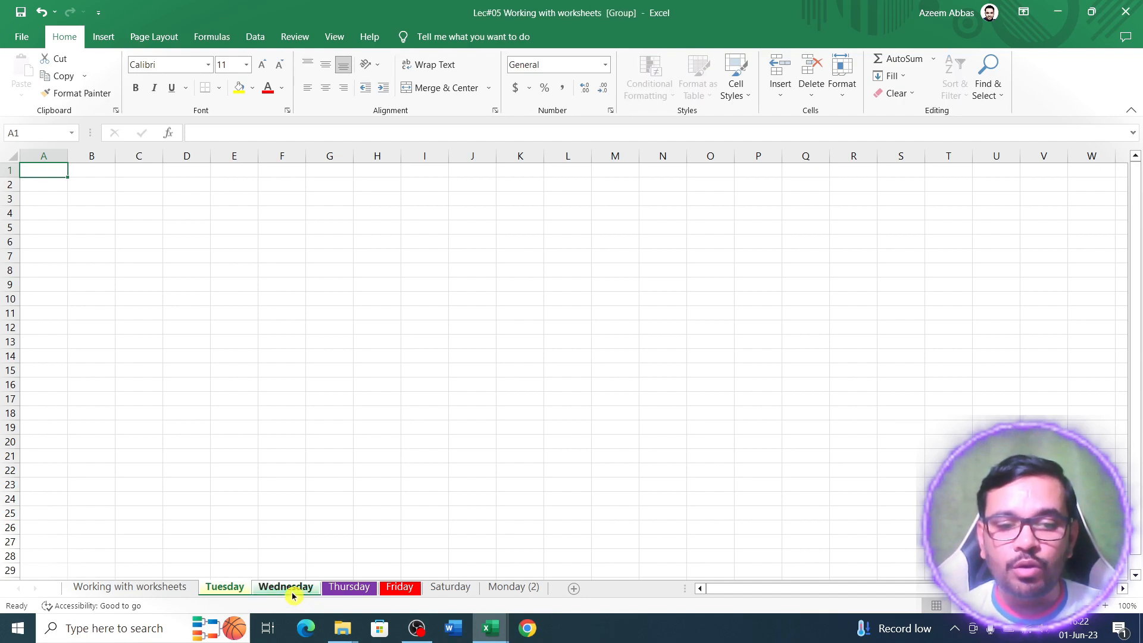
pyautogui.keyDown('ctrl'); pyautogui.click(351, 593); pyautogui.keyUp('ctrl')
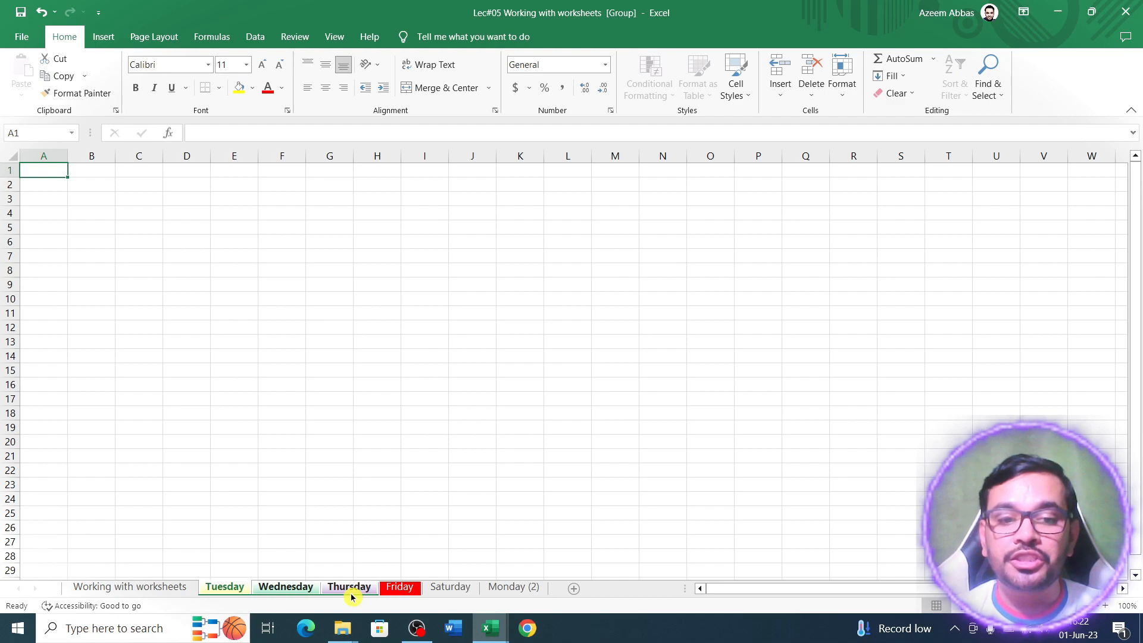
pyautogui.keyDown('ctrl'); pyautogui.click(391, 595); pyautogui.keyUp('ctrl')
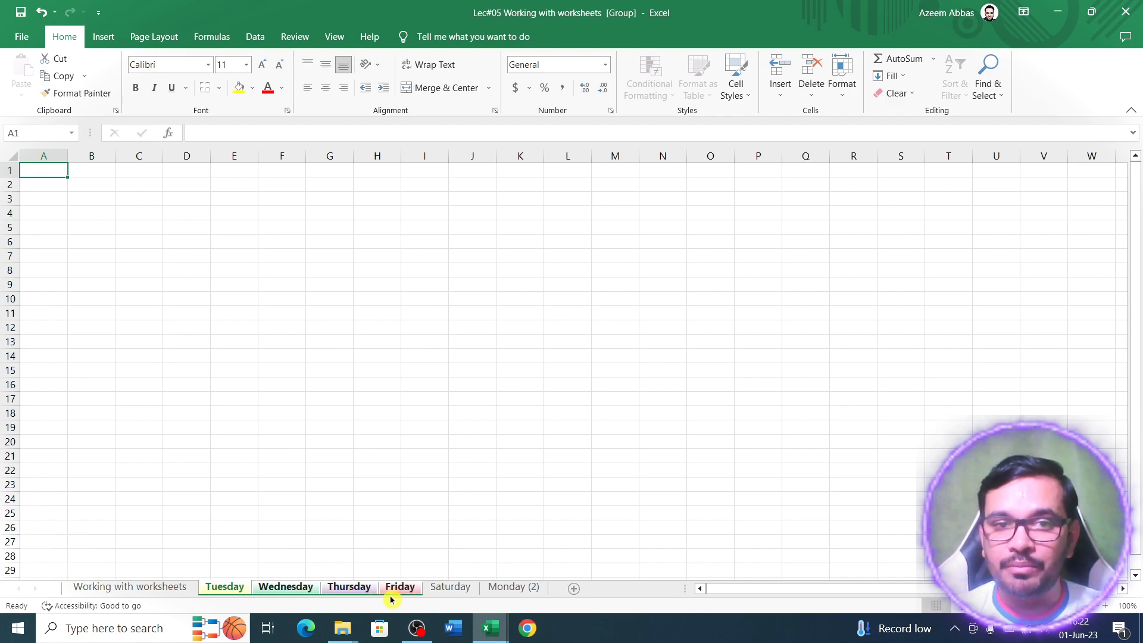
pyautogui.keyDown('ctrl'); pyautogui.click(460, 593); pyautogui.keyUp('ctrl')
pyautogui.keyDown('ctrl'); pyautogui.click(509, 592); pyautogui.keyUp('ctrl')
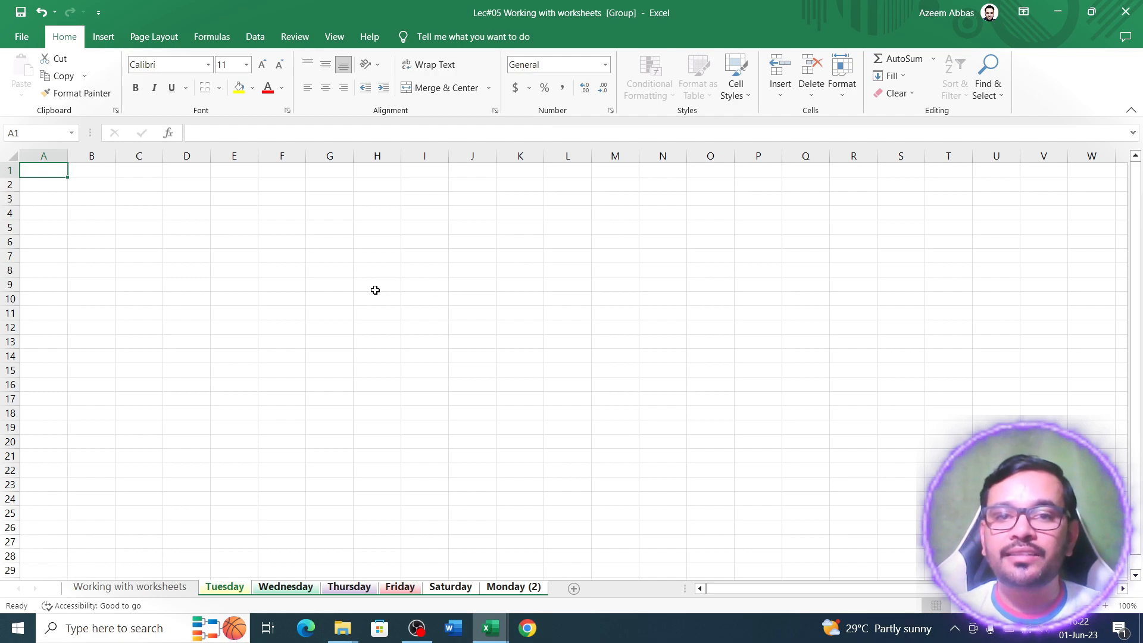
# Apply all borders and a yellow fill to the range C6:H21 on the grouped sheets.
pyautogui.click(148, 181)
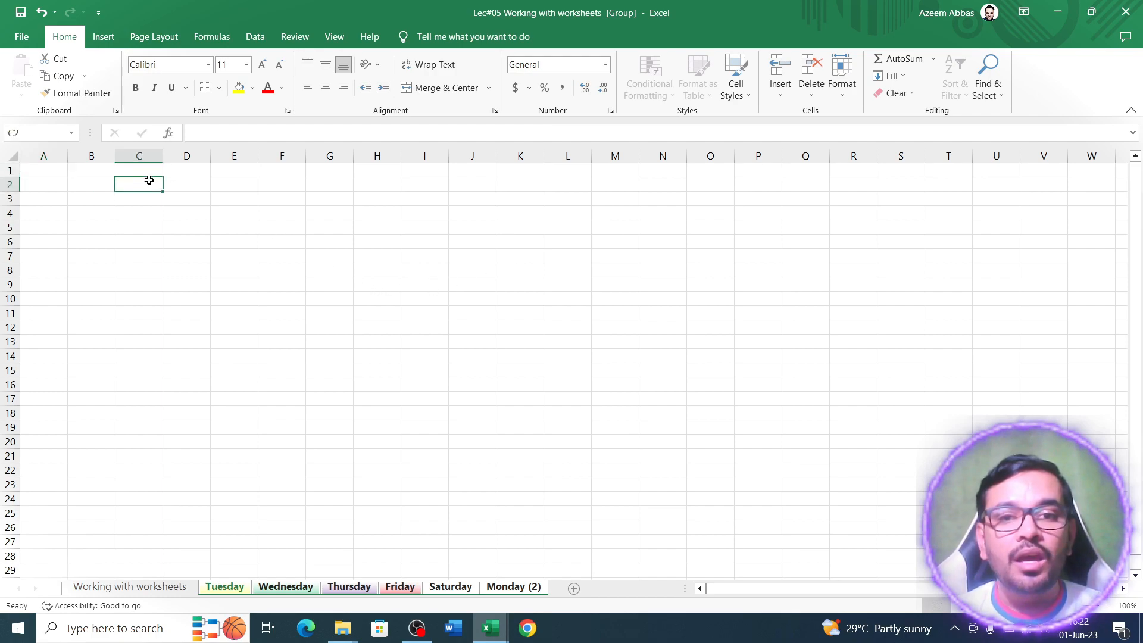
pyautogui.click(130, 244)
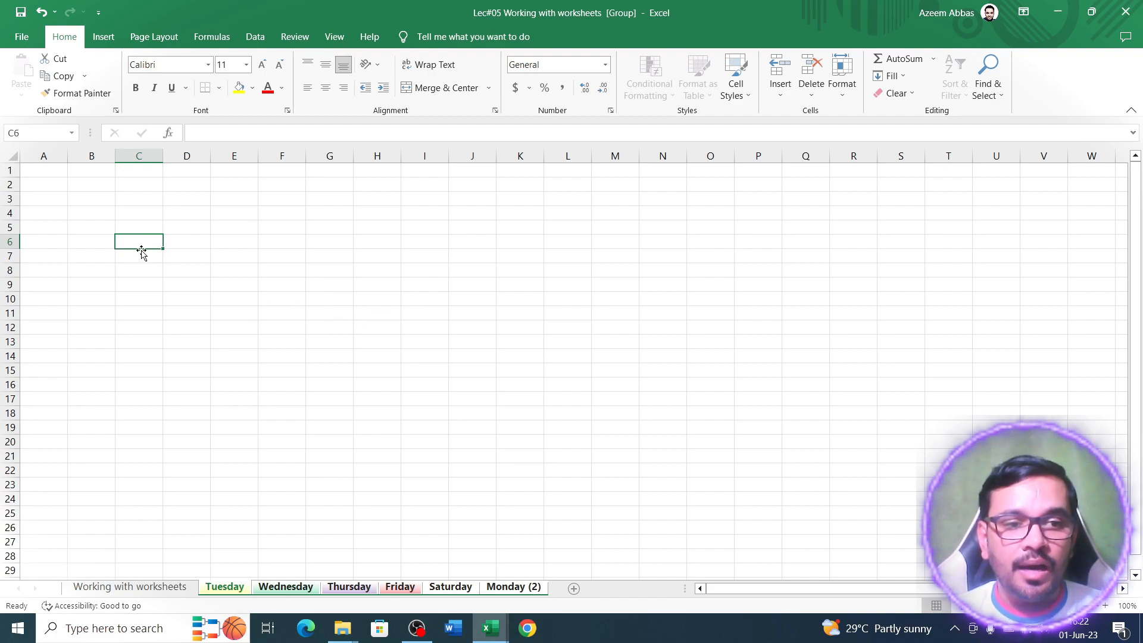
pyautogui.moveTo(149, 242)
pyautogui.mouseDown()
pyautogui.moveTo(329, 288)
pyautogui.moveTo(345, 390)
pyautogui.moveTo(406, 445)
pyautogui.moveTo(390, 462)
pyautogui.mouseUp()
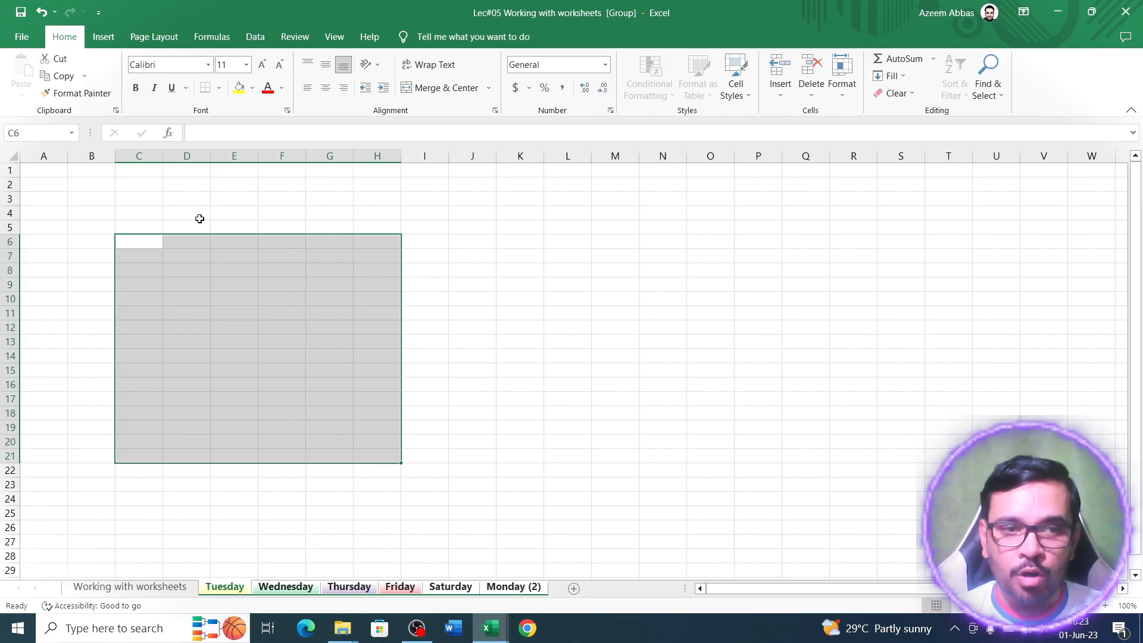
pyautogui.click(219, 94)
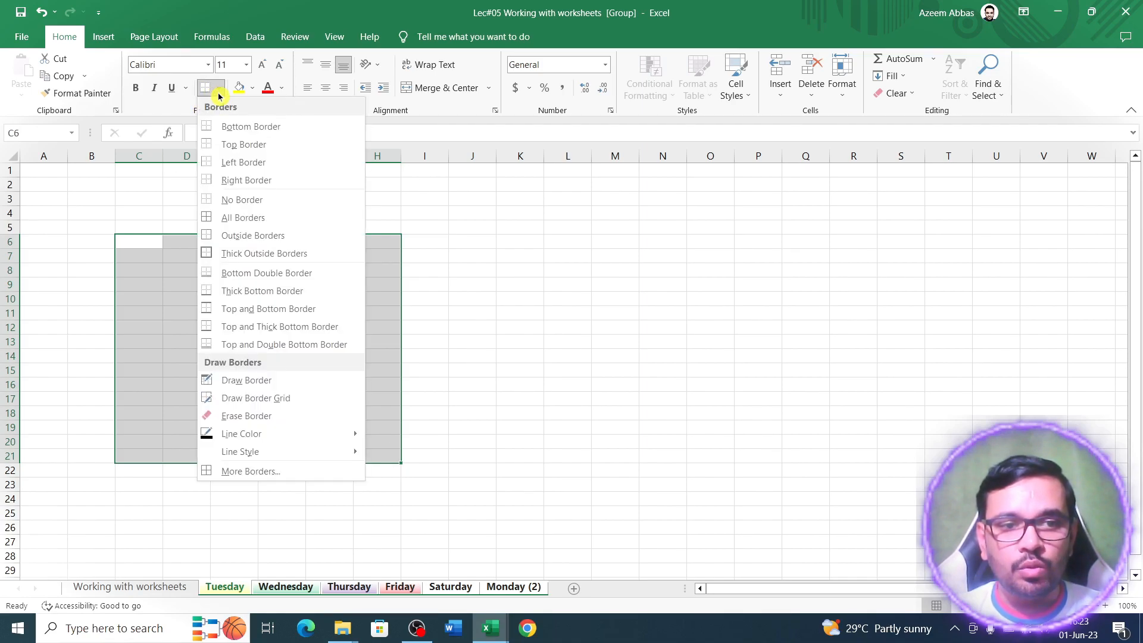
pyautogui.click(269, 219)
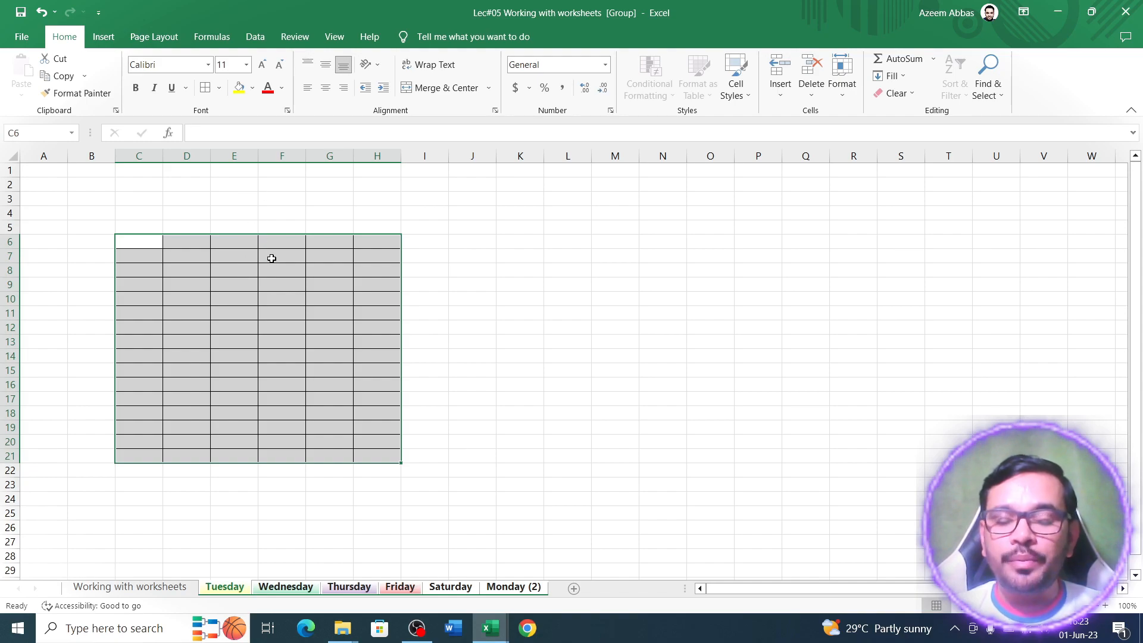
pyautogui.click(239, 90)
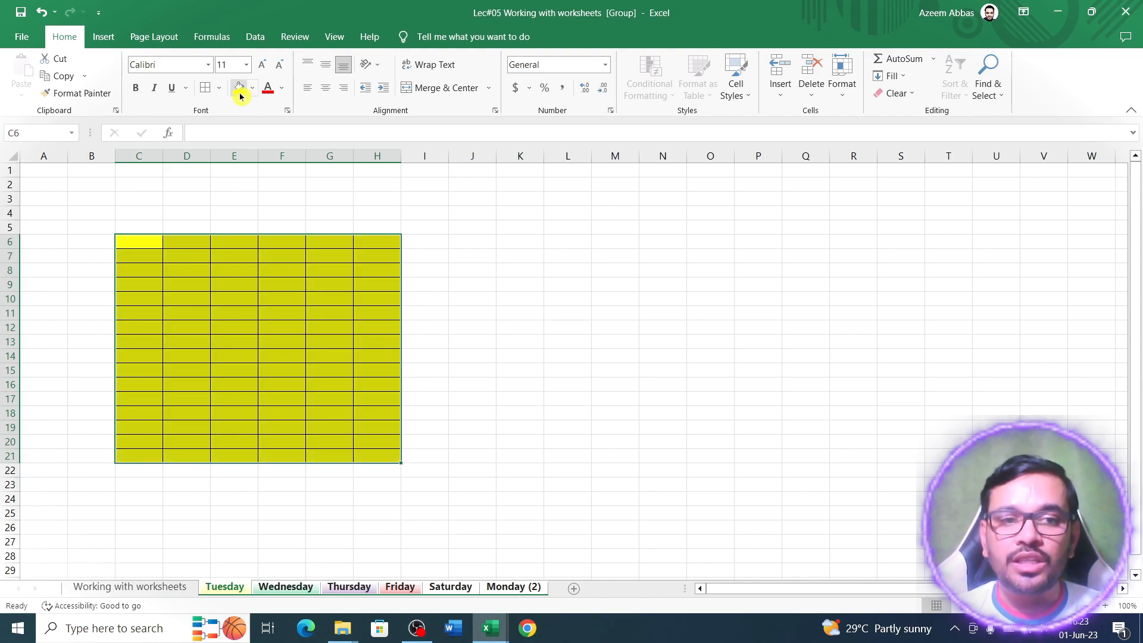
pyautogui.click(451, 285)
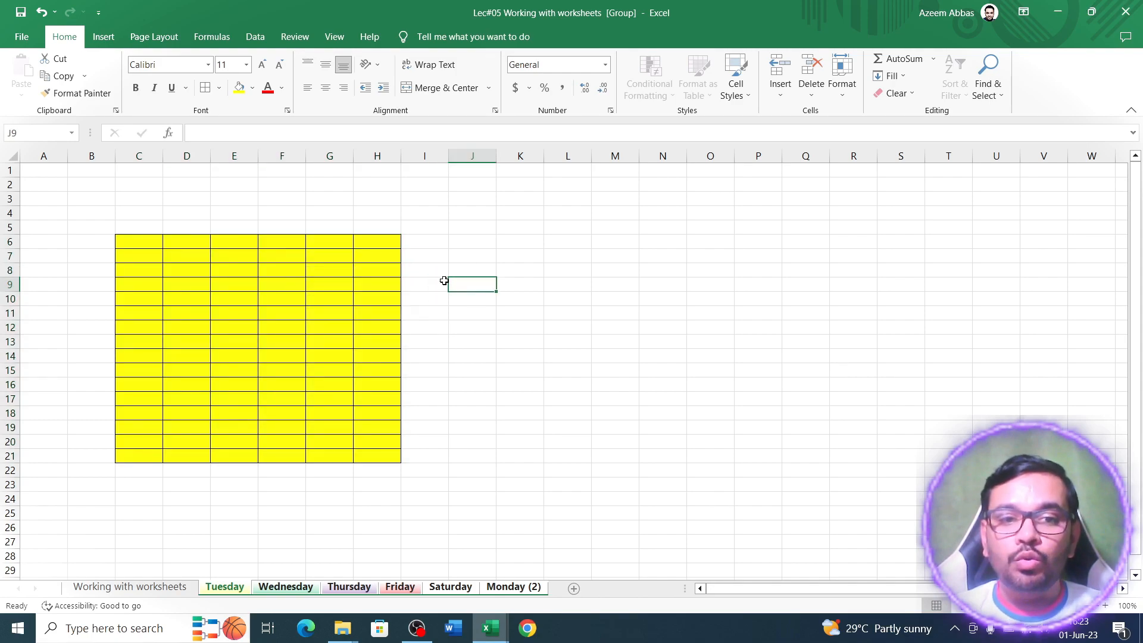
# Apply all borders and a light green fill to the range J6:P21 on the grouped sheets.
pyautogui.moveTo(483, 243)
pyautogui.mouseDown()
pyautogui.moveTo(755, 296)
pyautogui.moveTo(778, 377)
pyautogui.moveTo(789, 458)
pyautogui.moveTo(778, 459)
pyautogui.mouseUp()
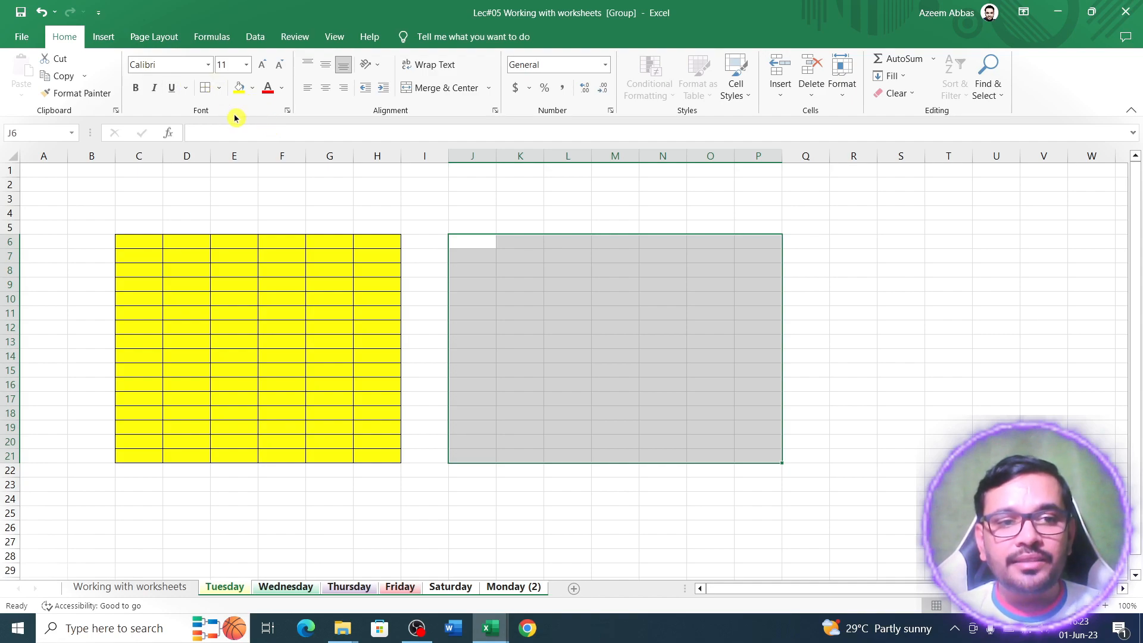
pyautogui.click(219, 87)
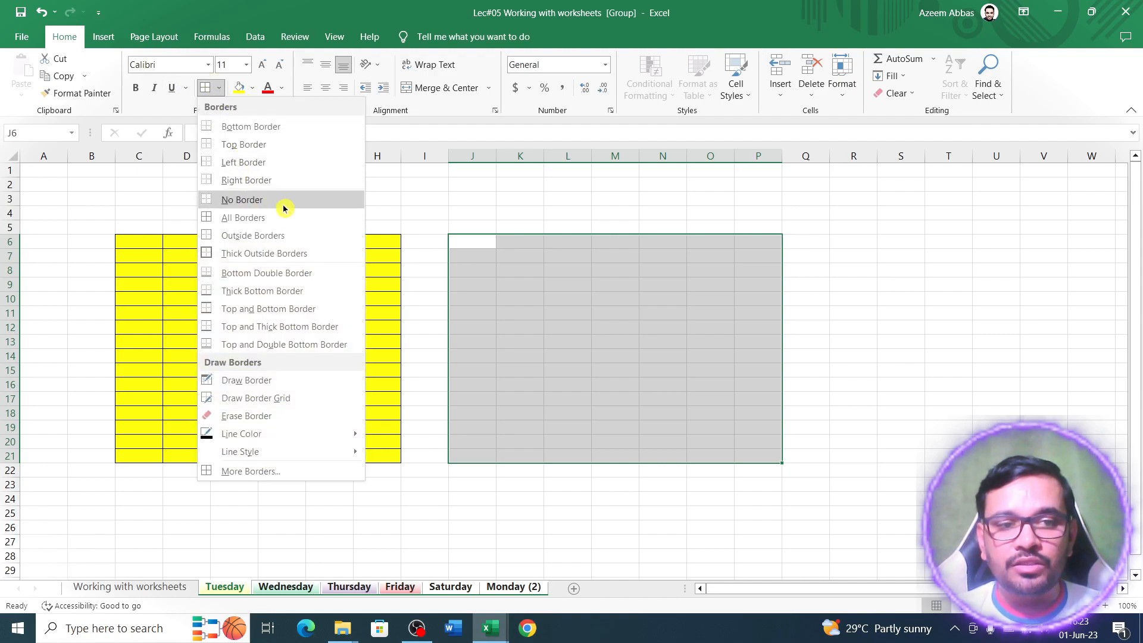
pyautogui.click(285, 218)
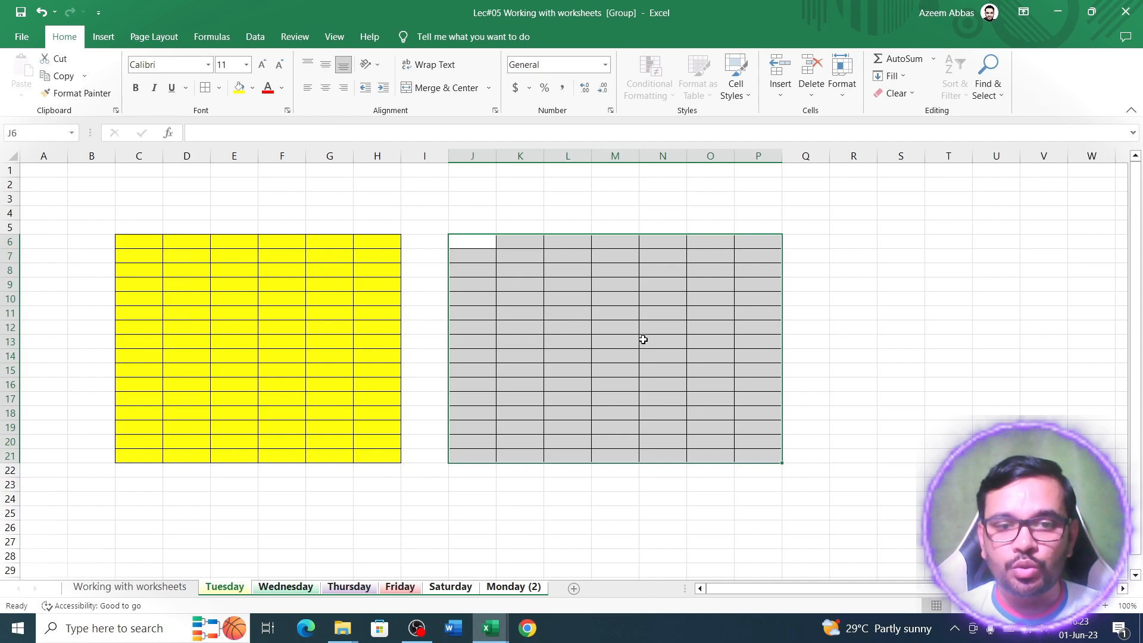
pyautogui.click(253, 87)
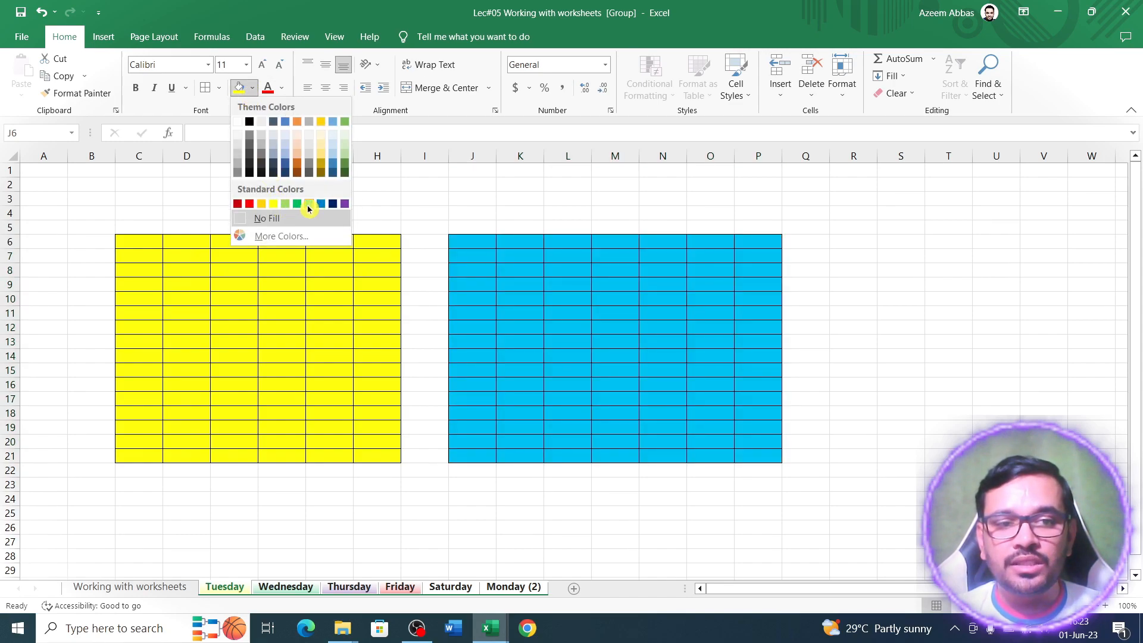
pyautogui.click(286, 206)
pyautogui.click(1056, 384)
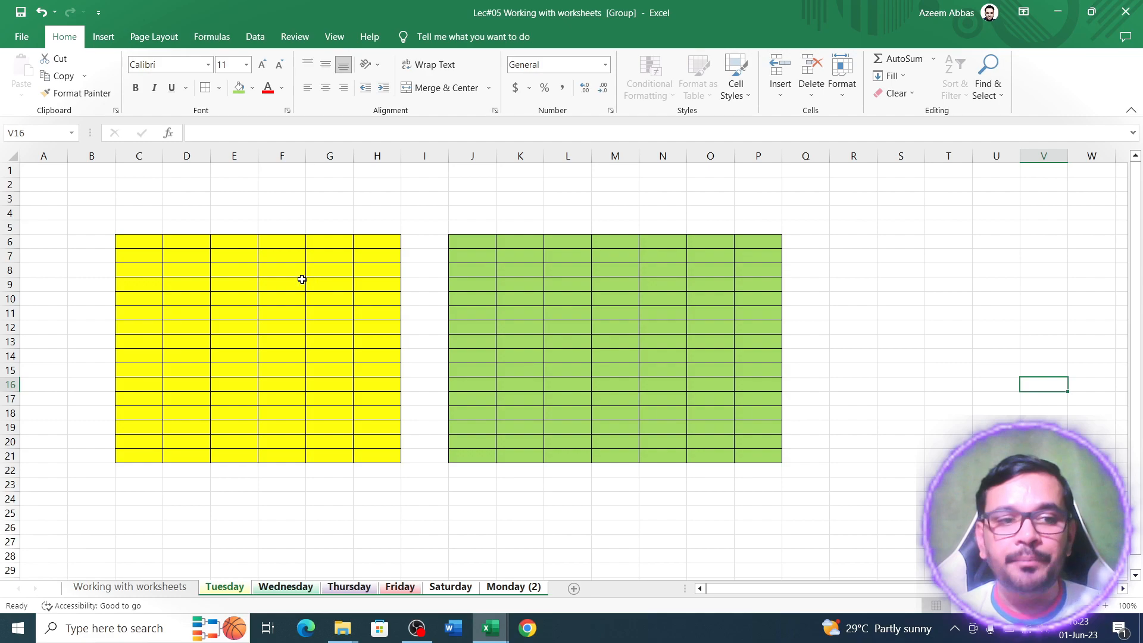
# Increase the height of row 3 to about double on the grouped sheets.
pyautogui.moveTo(14, 206); pyautogui.dragTo(14, 220)
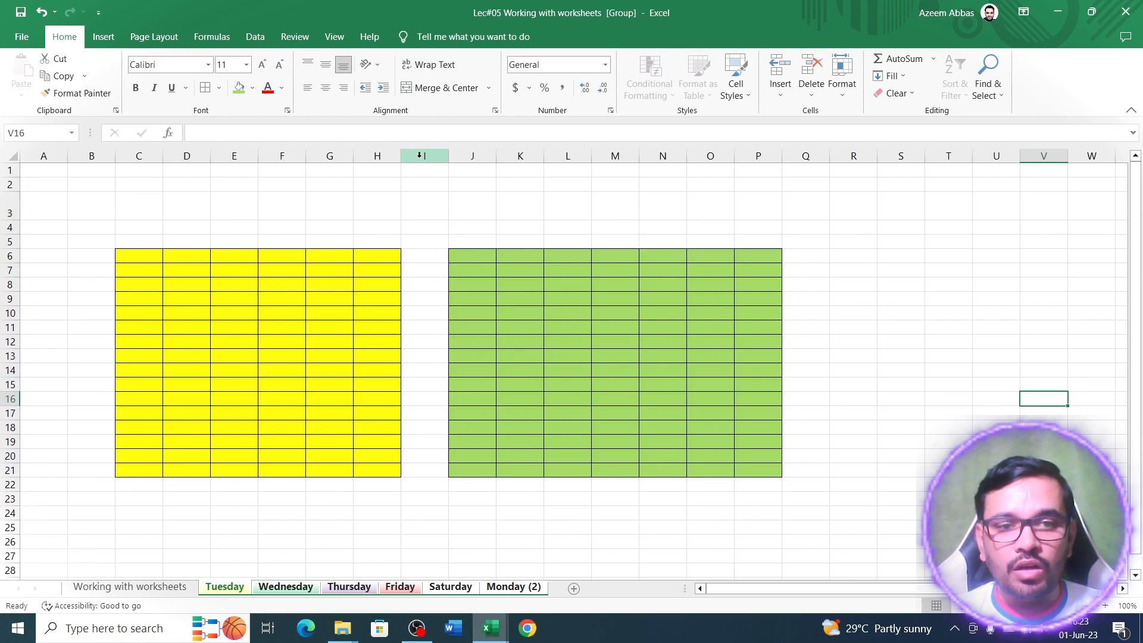
# Widen column I to about three and a half times its width on the grouped sheets, and ungroup them by switching to the overview sheet.
pyautogui.moveTo(448, 156); pyautogui.dragTo(565, 158)
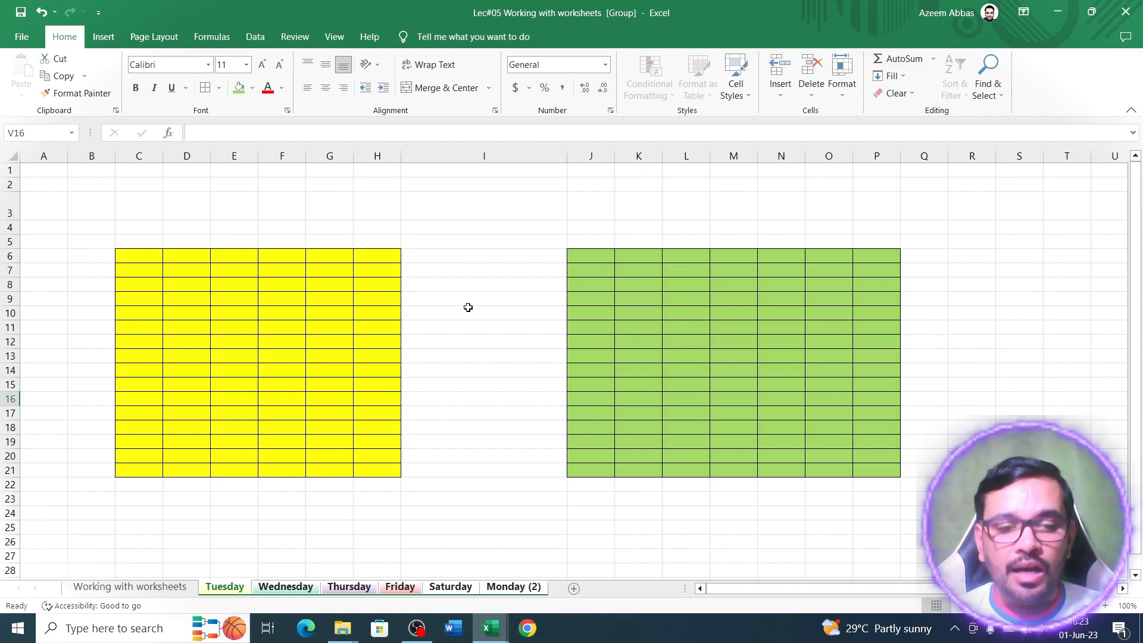
pyautogui.click(164, 591)
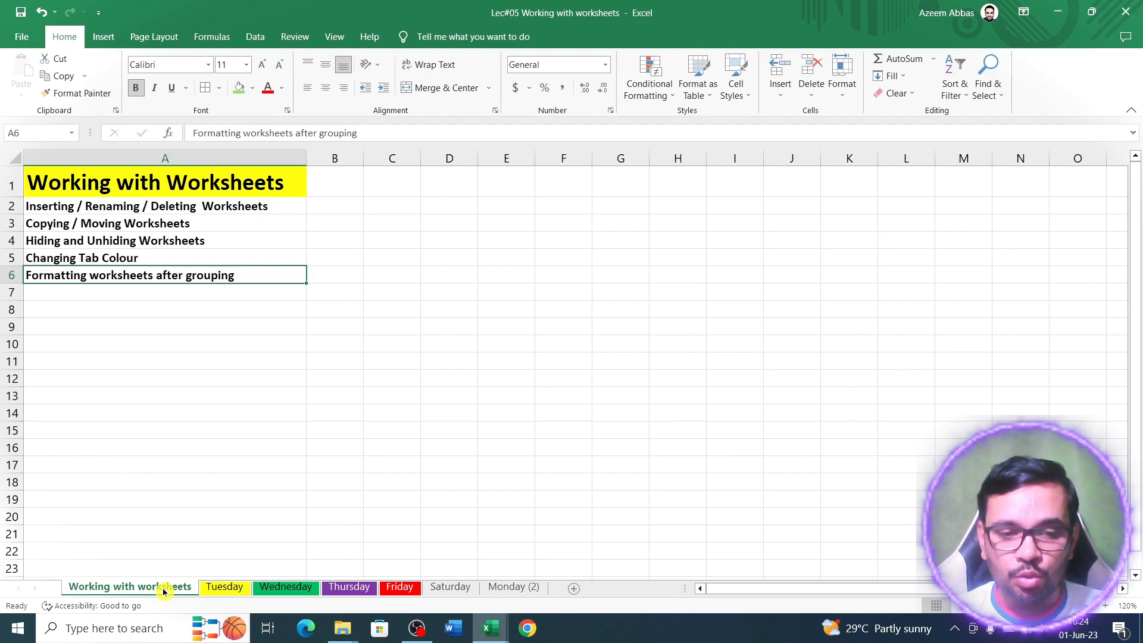
# Check the formatting on each sheet in turn, from Tuesday through Monday (2).
pyautogui.click(225, 589)
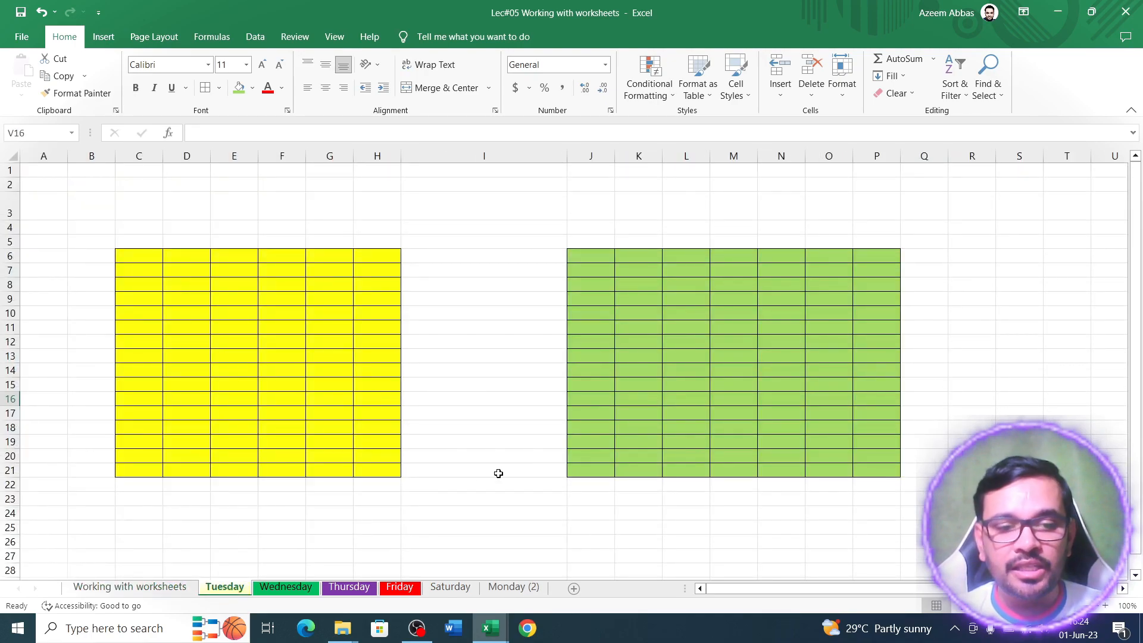
pyautogui.click(275, 593)
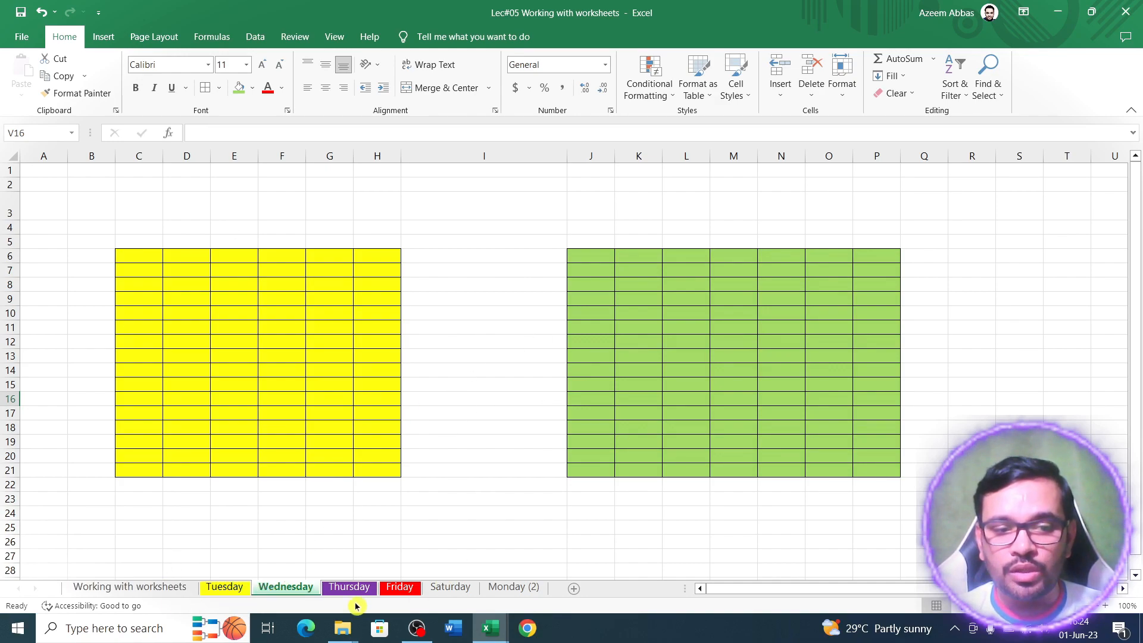
pyautogui.click(355, 588)
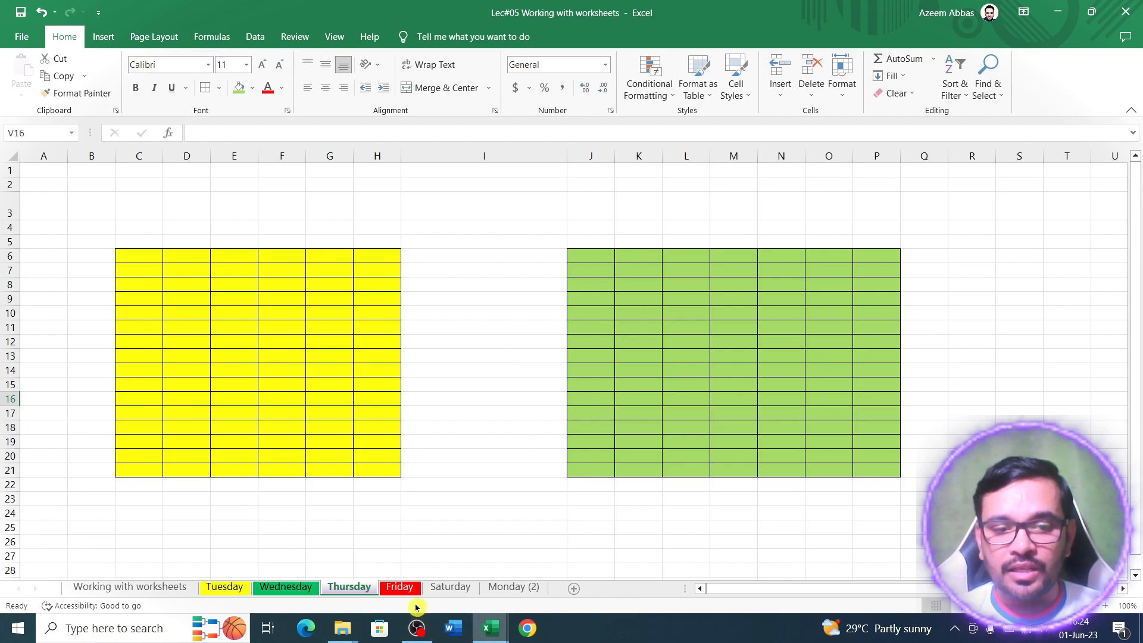
pyautogui.click(403, 591)
pyautogui.click(455, 598)
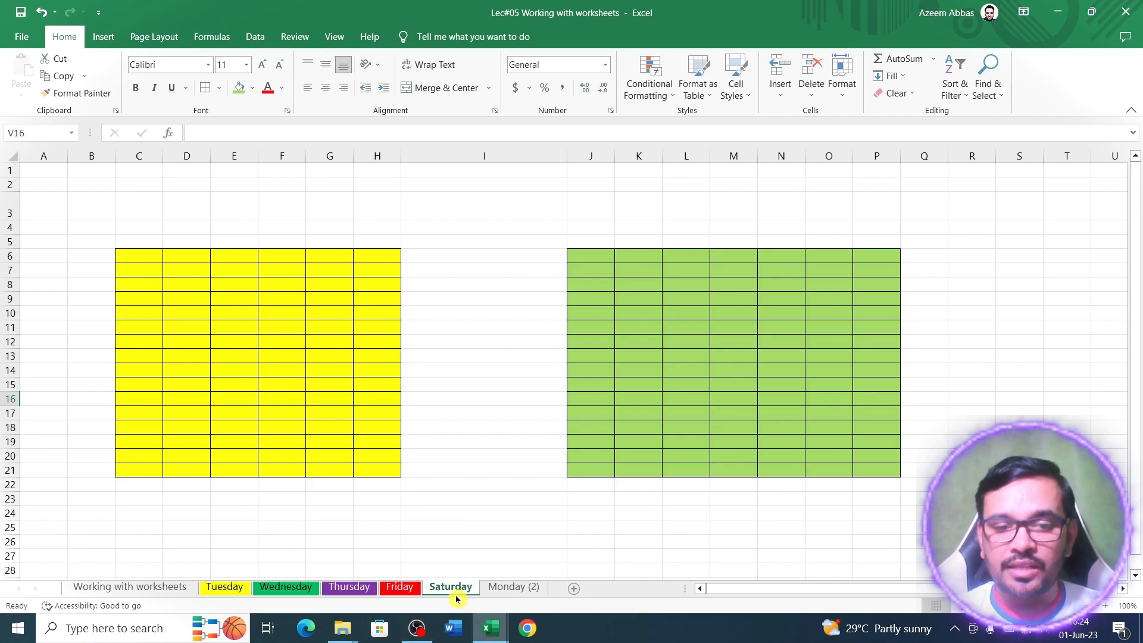
pyautogui.click(492, 591)
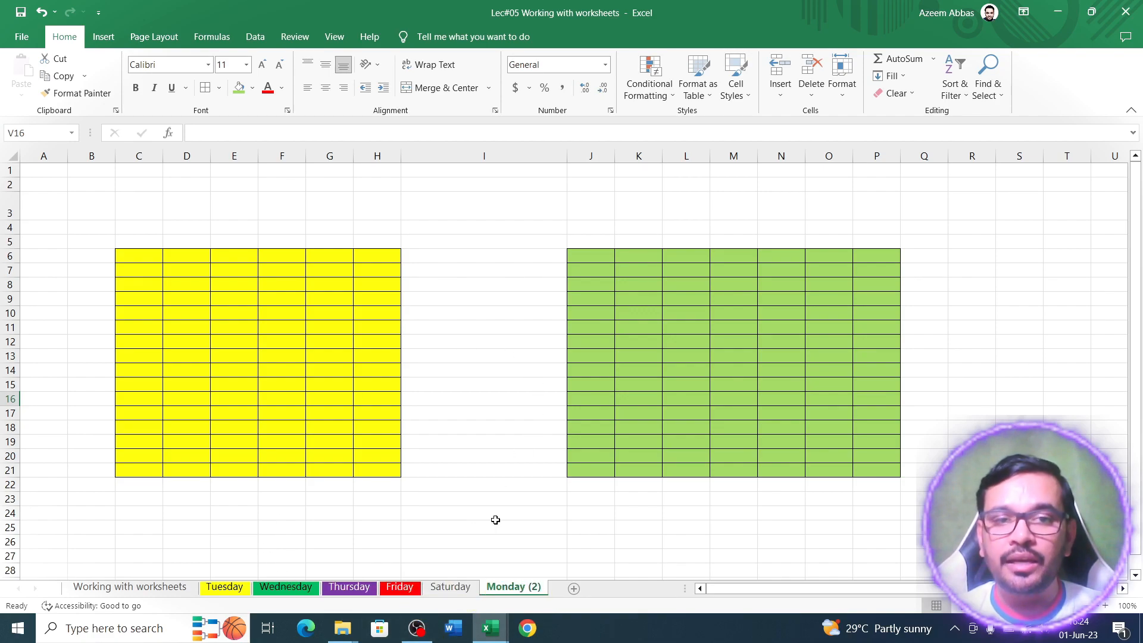